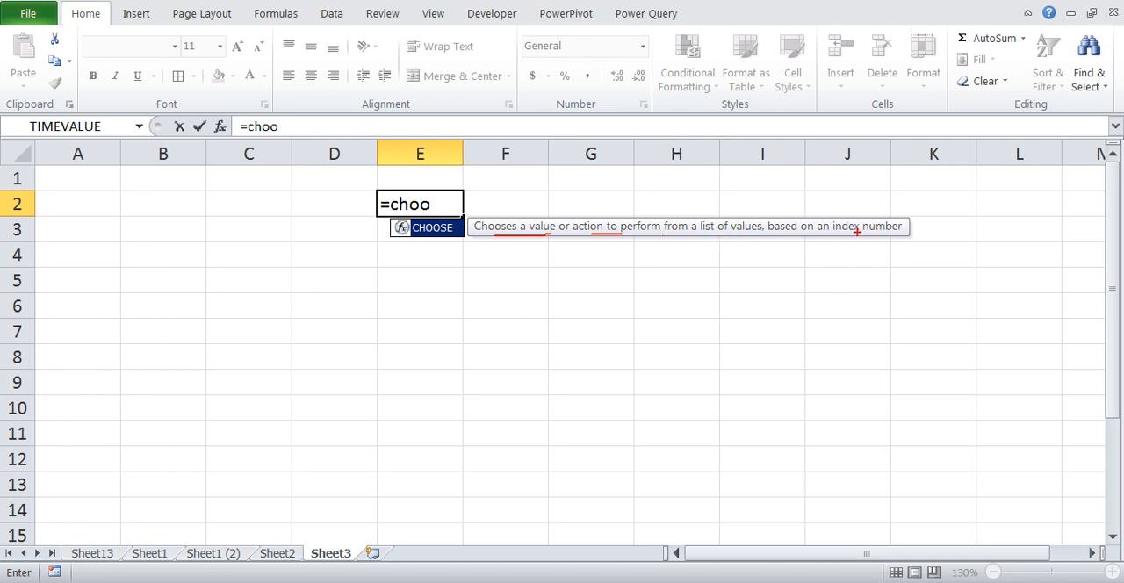
# Enter the formula =CHOOSE(D2,"A1","B1","C1","D1") in cell E2
pyautogui.moveTo(857, 232)
pyautogui.mouseDown()
pyautogui.moveTo(914, 239)
pyautogui.moveTo(815, 200)
pyautogui.moveTo(885, 236)
pyautogui.mouseUp()
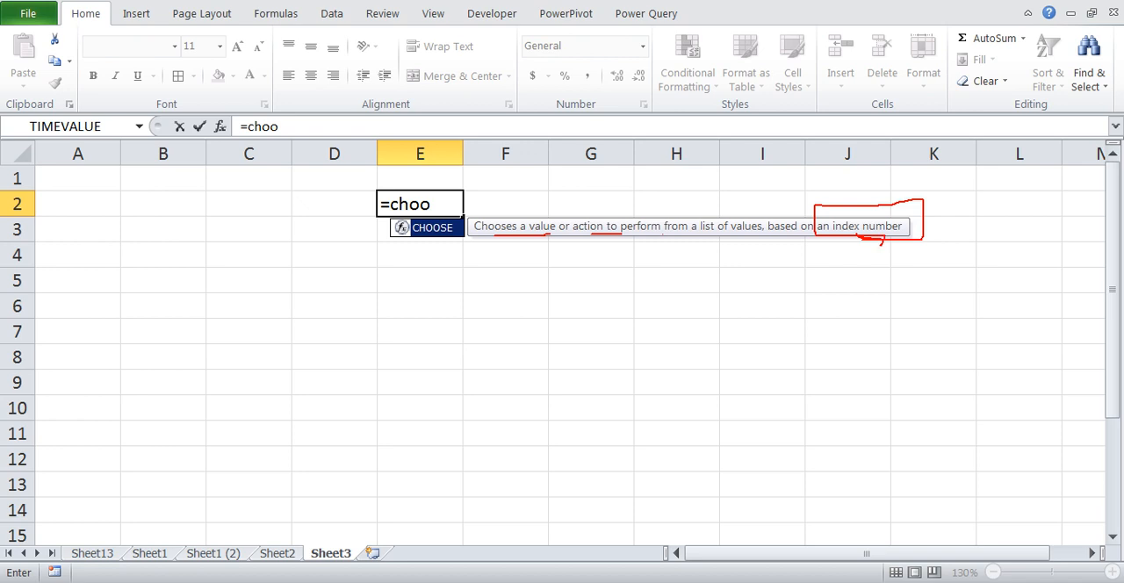
pyautogui.press('Escape')
pyautogui.moveTo(881, 245)
pyautogui.mouseDown()
pyautogui.moveTo(589, 269)
pyautogui.moveTo(483, 250)
pyautogui.moveTo(463, 236)
pyautogui.moveTo(602, 241)
pyautogui.moveTo(510, 218)
pyautogui.moveTo(538, 238)
pyautogui.moveTo(533, 217)
pyautogui.moveTo(562, 233)
pyautogui.moveTo(594, 226)
pyautogui.mouseUp()
pyautogui.press('Tab')
pyautogui.moveTo(606, 228); pyautogui.dragTo(616, 228)
pyautogui.moveTo(674, 232); pyautogui.dragTo(682, 232)
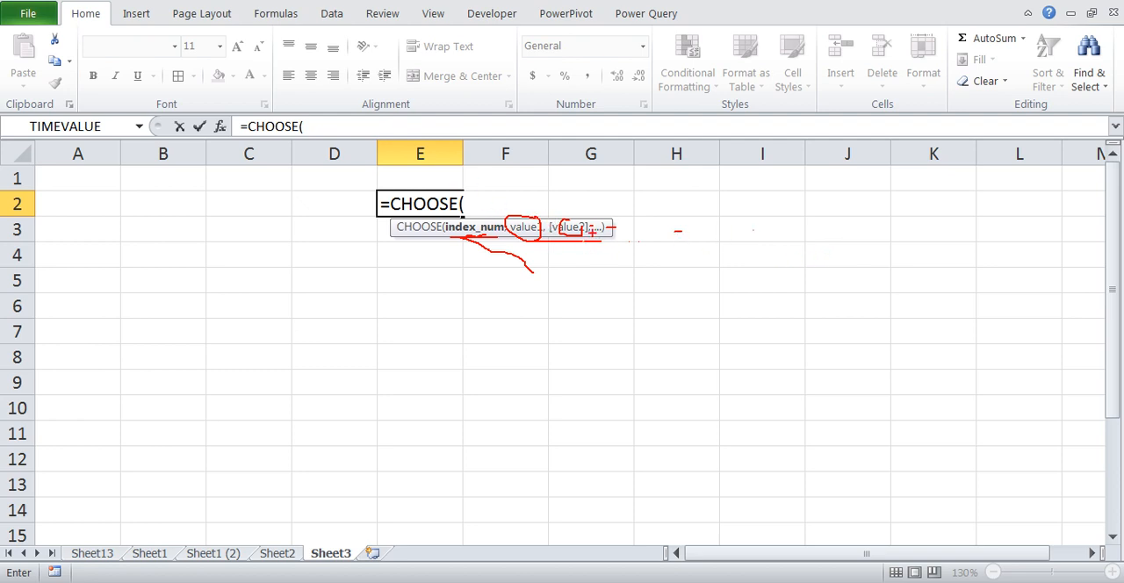
pyautogui.press('Escape')
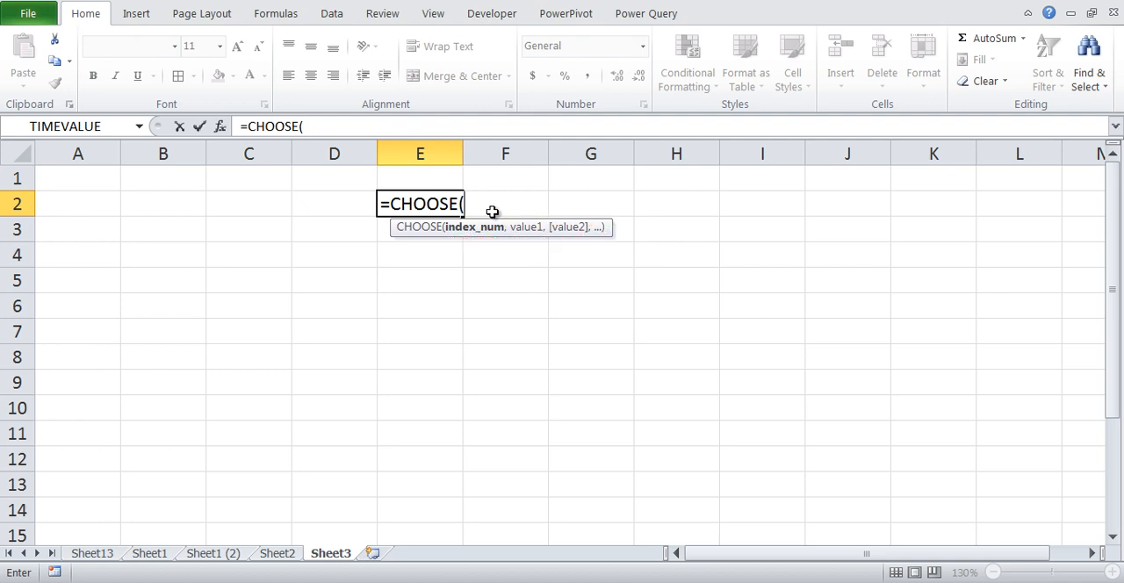
pyautogui.click(351, 202)
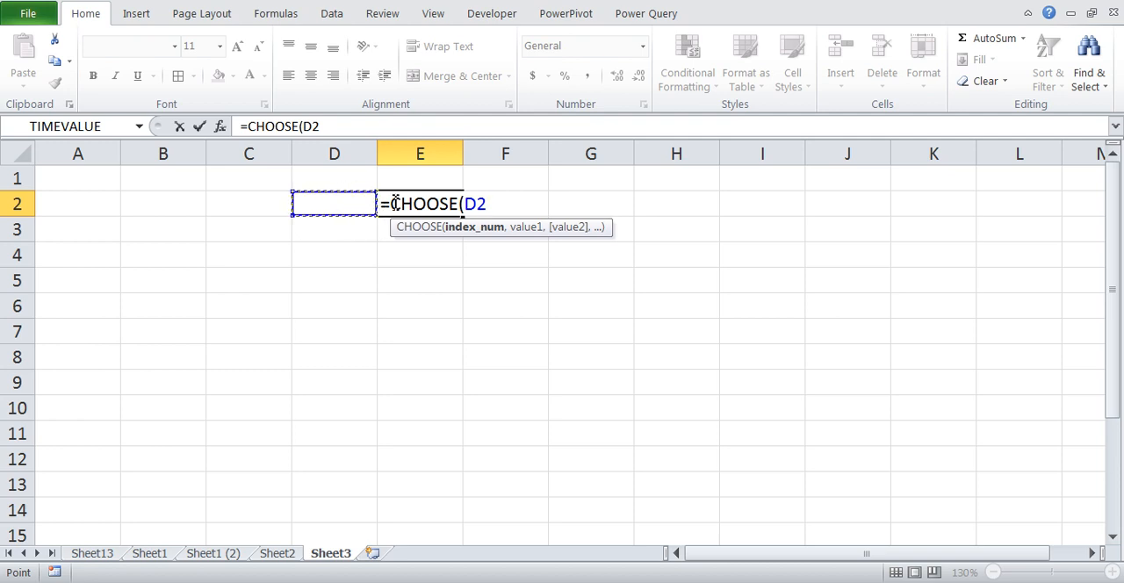
pyautogui.write(',"')
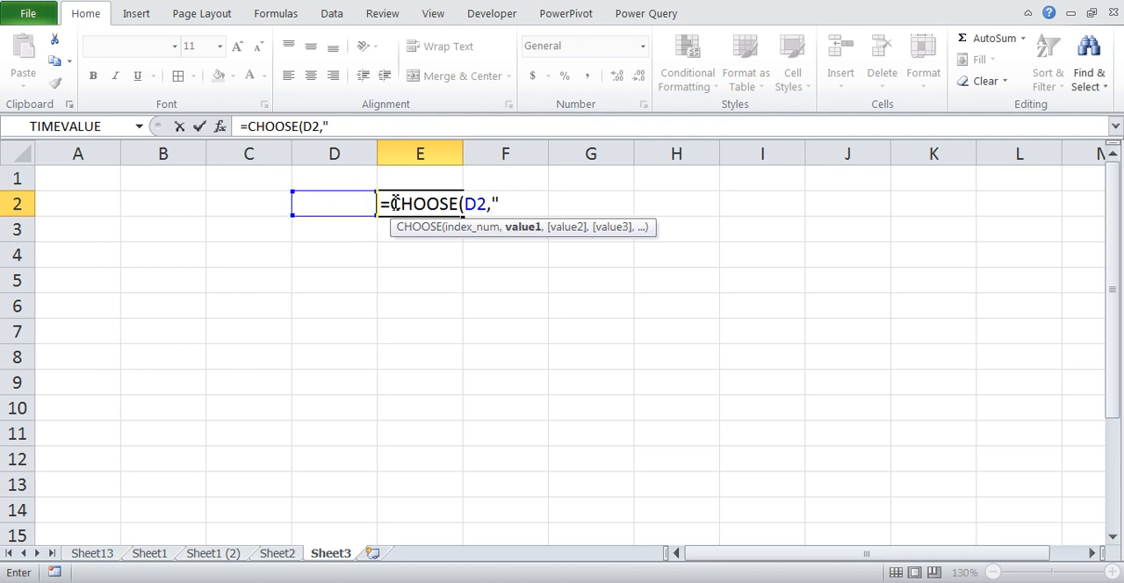
pyautogui.write('A1","B')
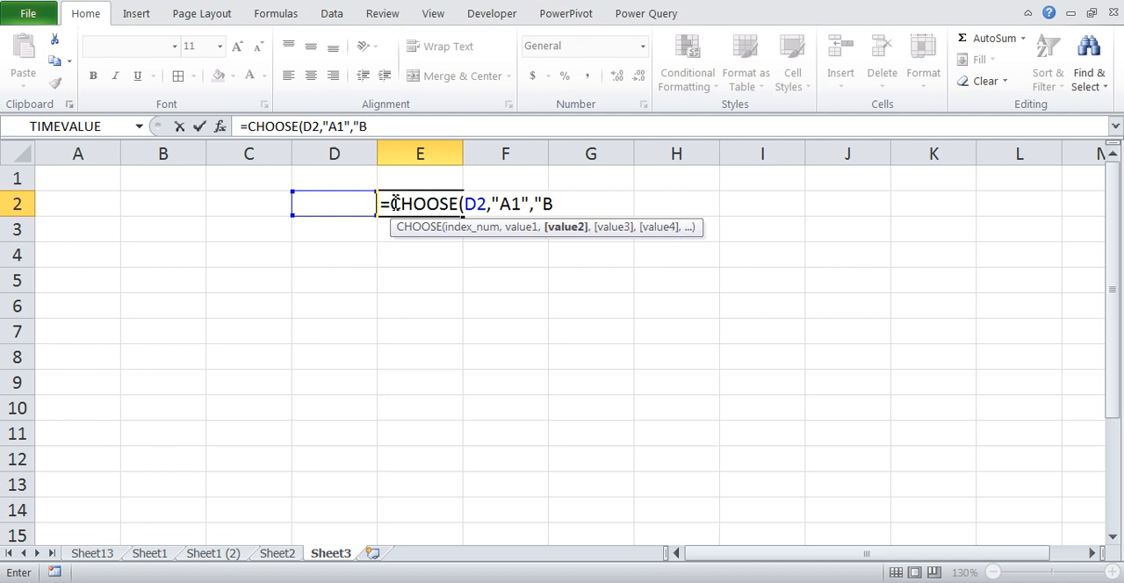
pyautogui.write('1","C1","D1")')
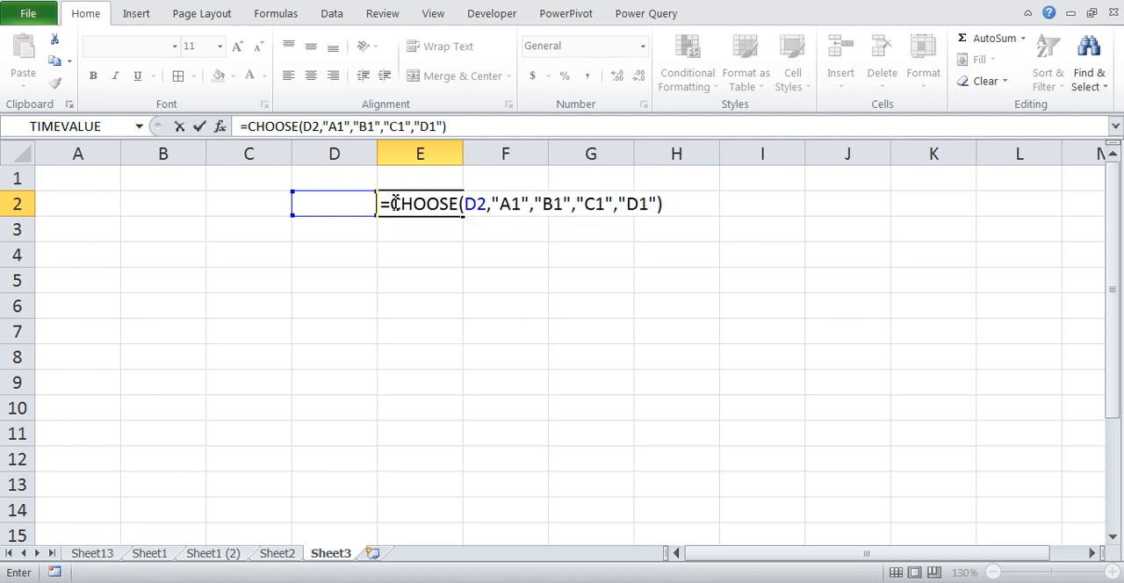
pyautogui.press('Return')
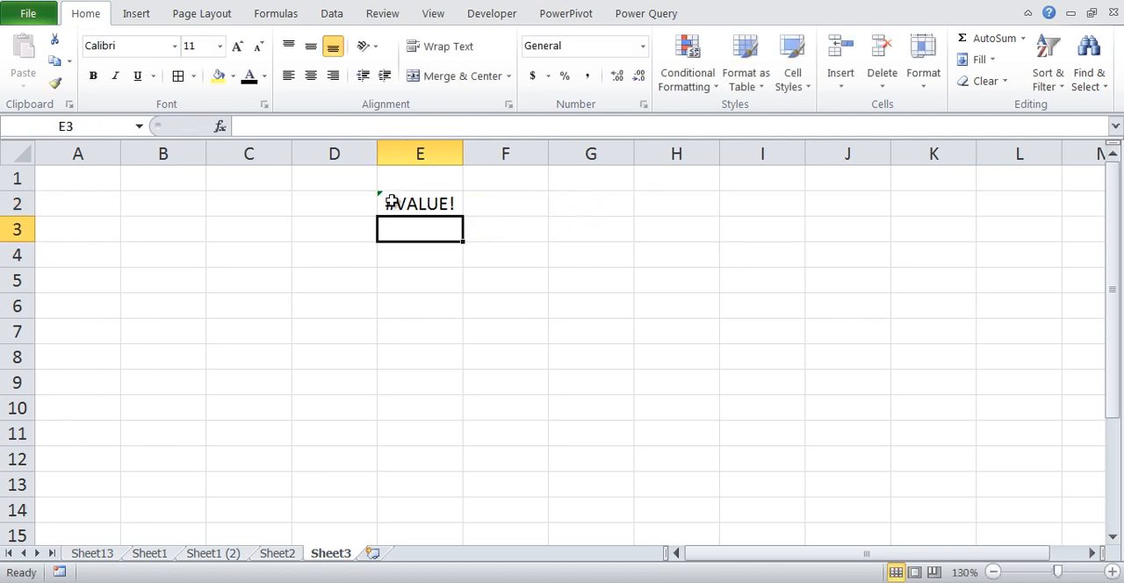
# Enter 1 in cell D2 as the index number for the CHOOSE formula
pyautogui.press('Up')
pyautogui.press('Left')
pyautogui.press('Right')
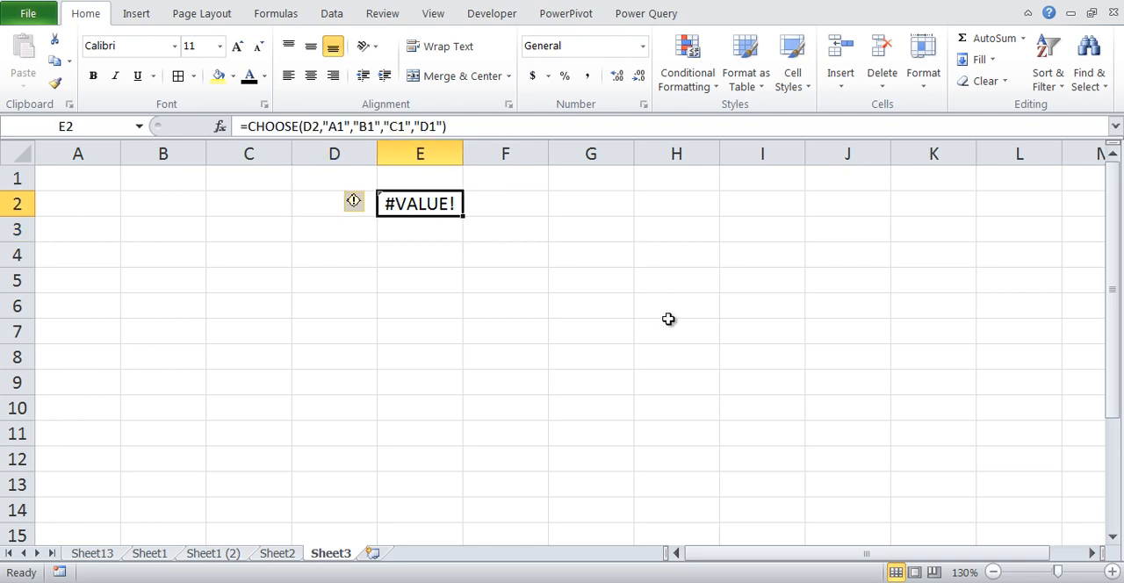
pyautogui.press('Left')
pyautogui.write('1')
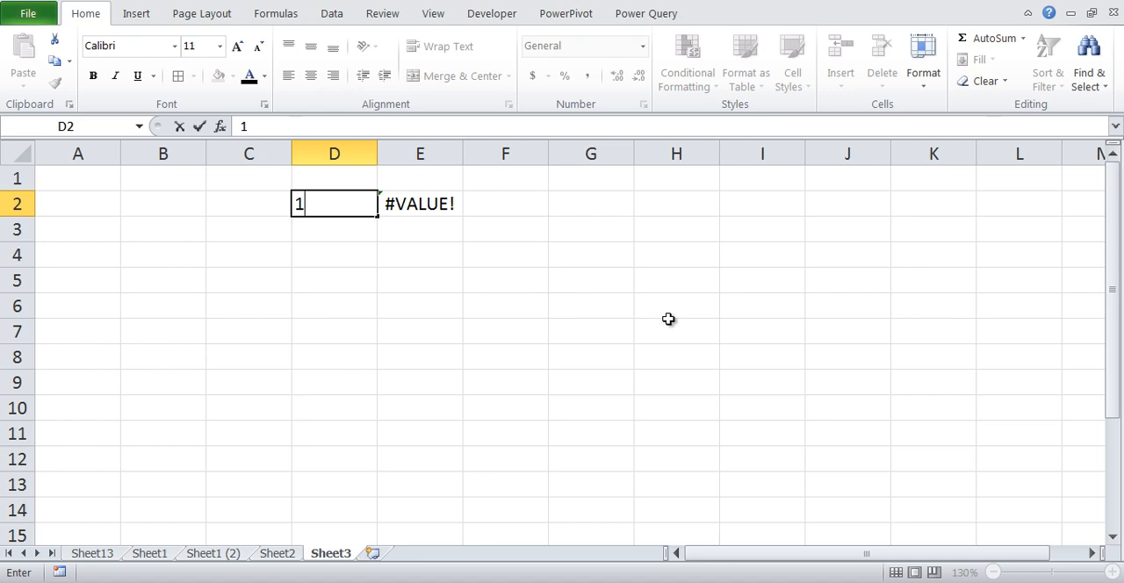
pyautogui.press('Right')
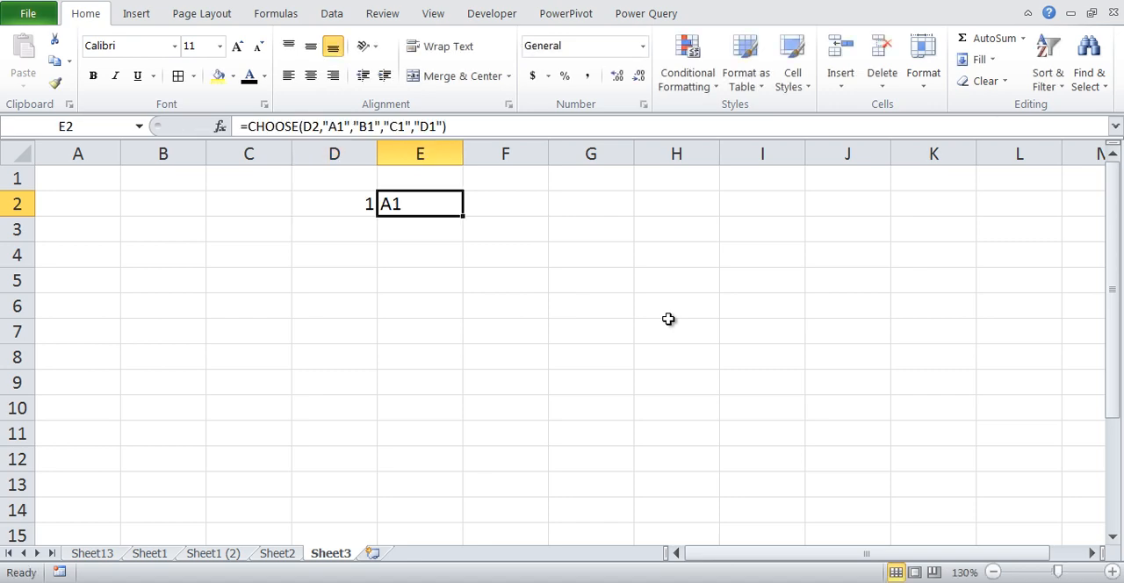
# Examine how the index in D2 relates to the list of values in the CHOOSE formula in E2
pyautogui.press('F2')
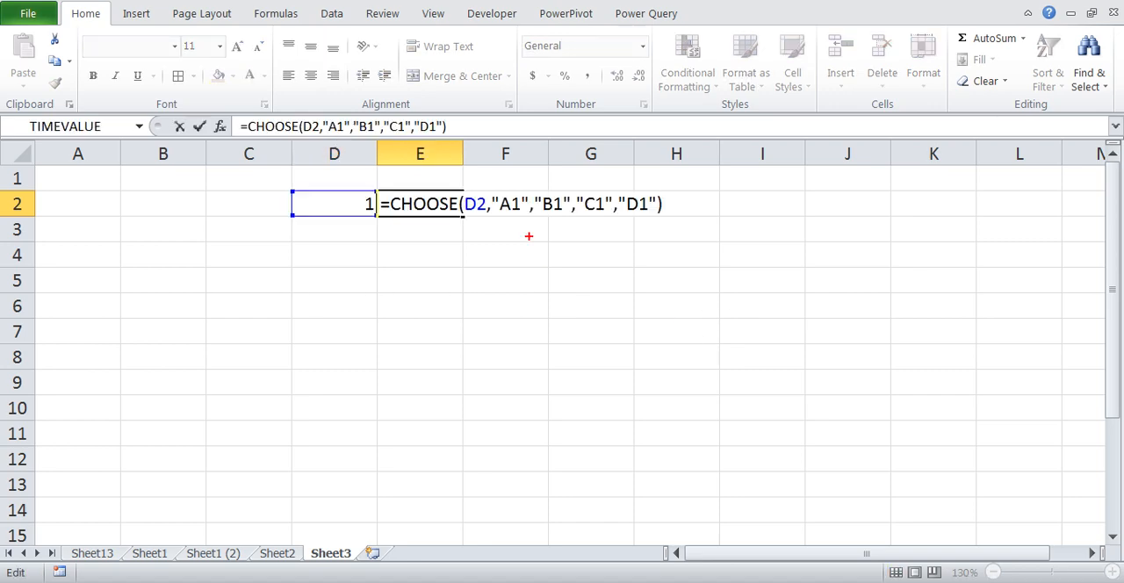
pyautogui.moveTo(495, 190)
pyautogui.mouseDown()
pyautogui.moveTo(495, 223)
pyautogui.moveTo(632, 227)
pyautogui.moveTo(657, 190)
pyautogui.moveTo(481, 184)
pyautogui.mouseUp()
pyautogui.moveTo(520, 221)
pyautogui.mouseDown()
pyautogui.moveTo(519, 261)
pyautogui.moveTo(527, 234)
pyautogui.moveTo(488, 281)
pyautogui.moveTo(513, 293)
pyautogui.mouseUp()
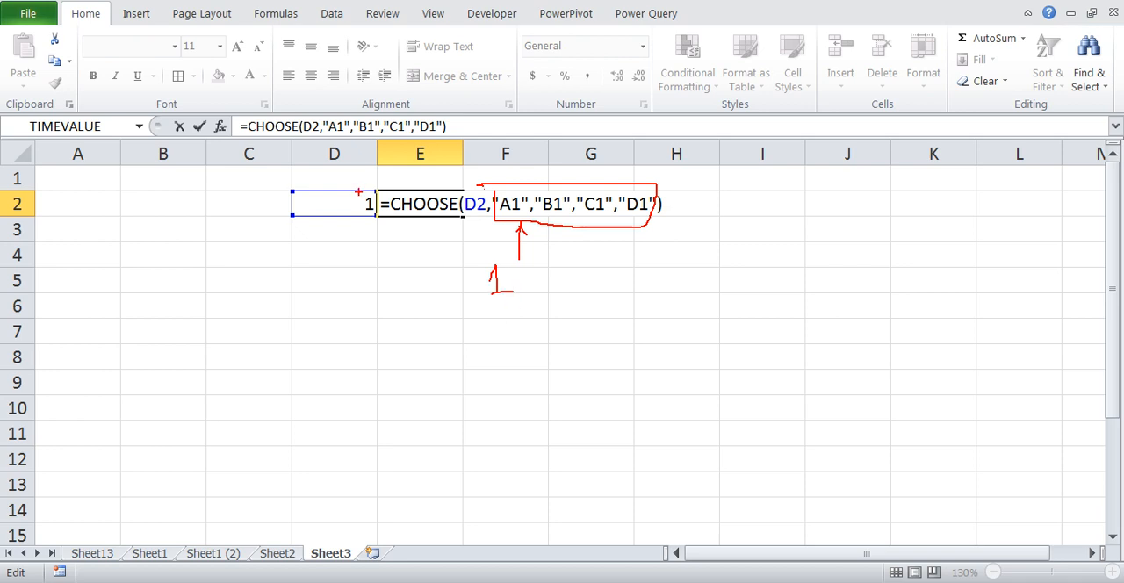
pyautogui.moveTo(364, 189)
pyautogui.mouseDown()
pyautogui.moveTo(357, 209)
pyautogui.moveTo(379, 197)
pyautogui.mouseUp()
pyautogui.moveTo(302, 196)
pyautogui.mouseDown()
pyautogui.moveTo(325, 209)
pyautogui.moveTo(314, 218)
pyautogui.mouseUp()
pyautogui.moveTo(597, 191)
pyautogui.mouseDown()
pyautogui.moveTo(609, 207)
pyautogui.moveTo(613, 195)
pyautogui.mouseUp()
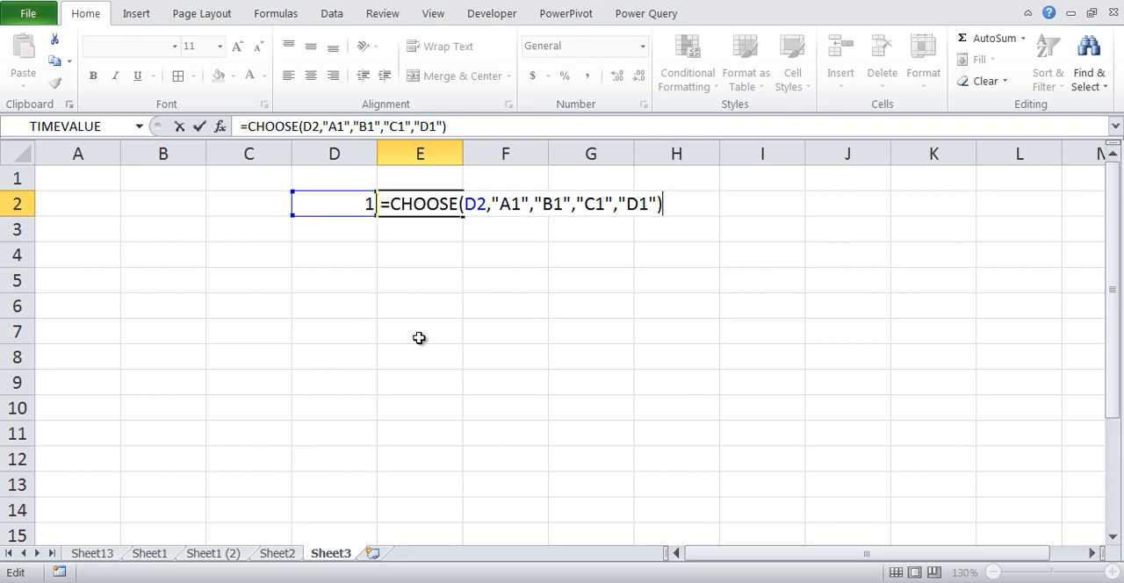
pyautogui.hotkey('ctrl', 'Return')
# Test the CHOOSE formula by setting the index in D2 to 3 and to 4
pyautogui.click(339, 211)
pyautogui.write('3')
pyautogui.press('Tab')
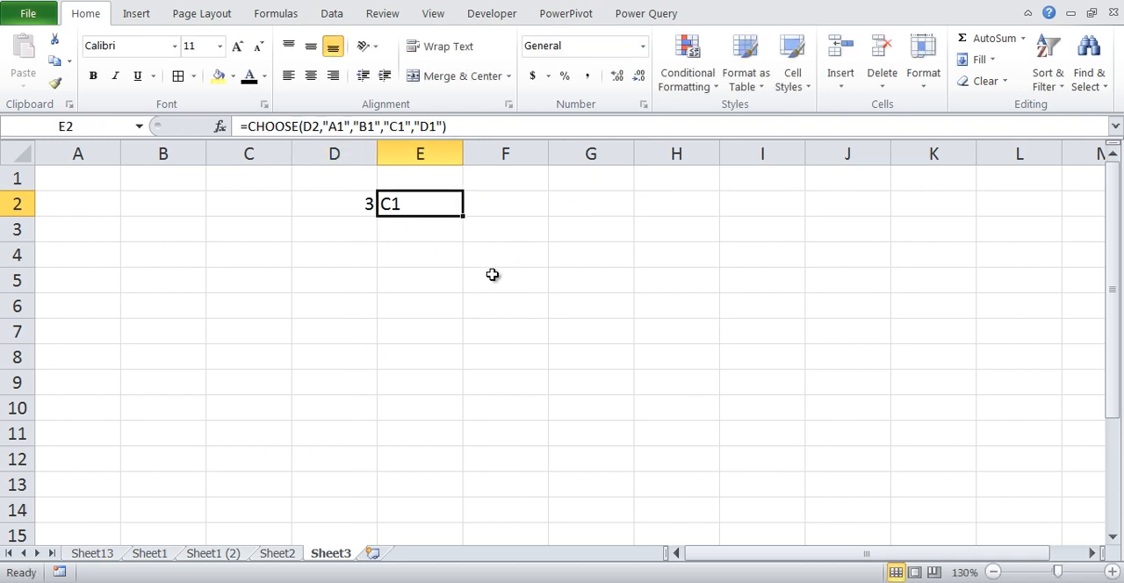
pyautogui.click(353, 196)
pyautogui.write('4')
pyautogui.press('Tab')
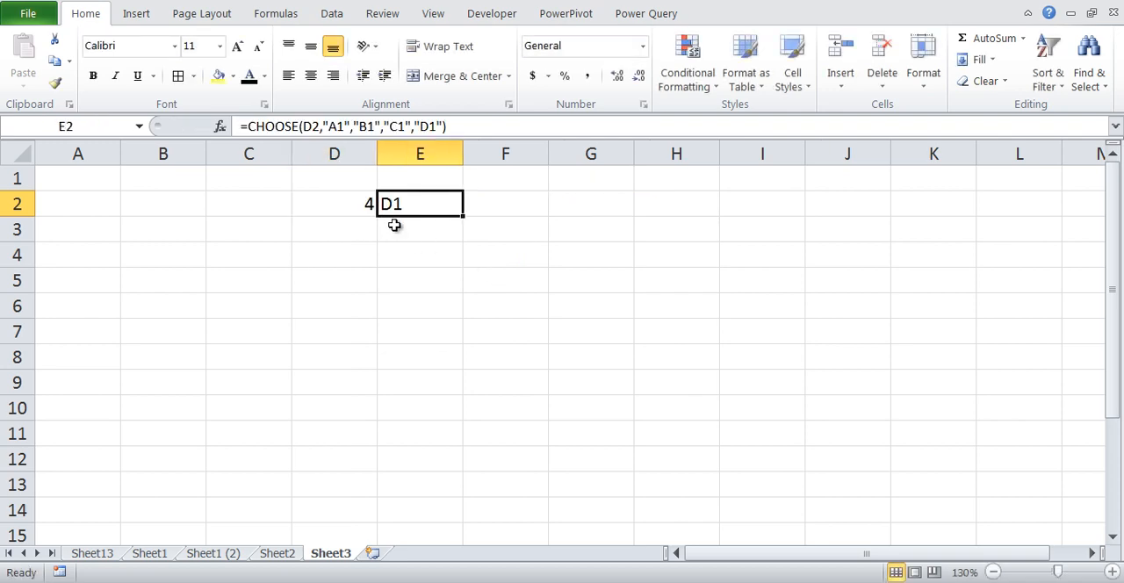
# Try index 5 in D2, inspect the formula in E2, and undo the last index change
pyautogui.click(339, 204)
pyautogui.write('5')
pyautogui.press('Tab')
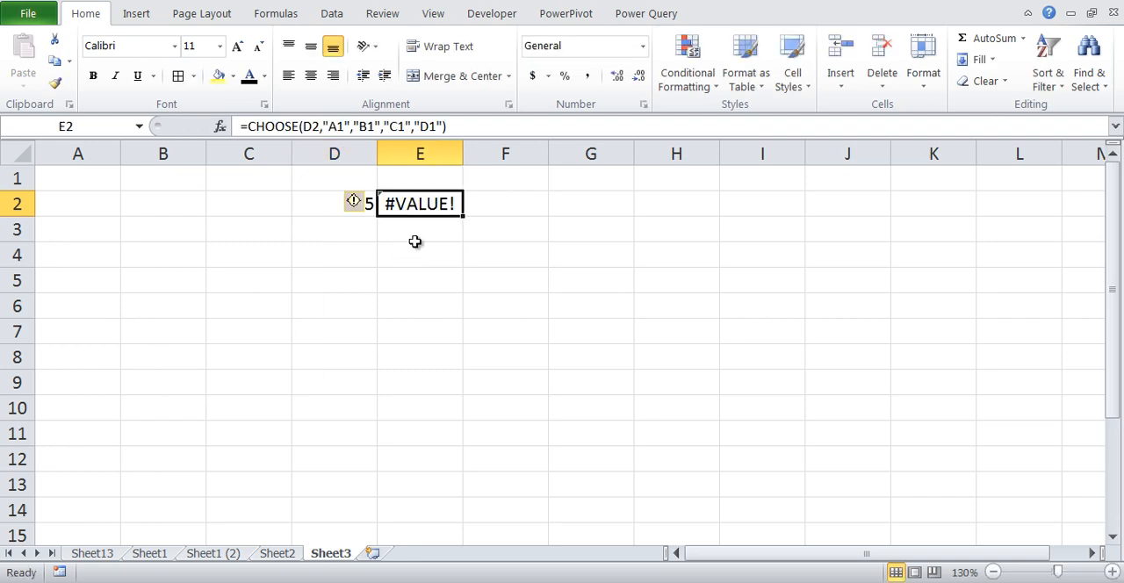
pyautogui.doubleClick(439, 213)
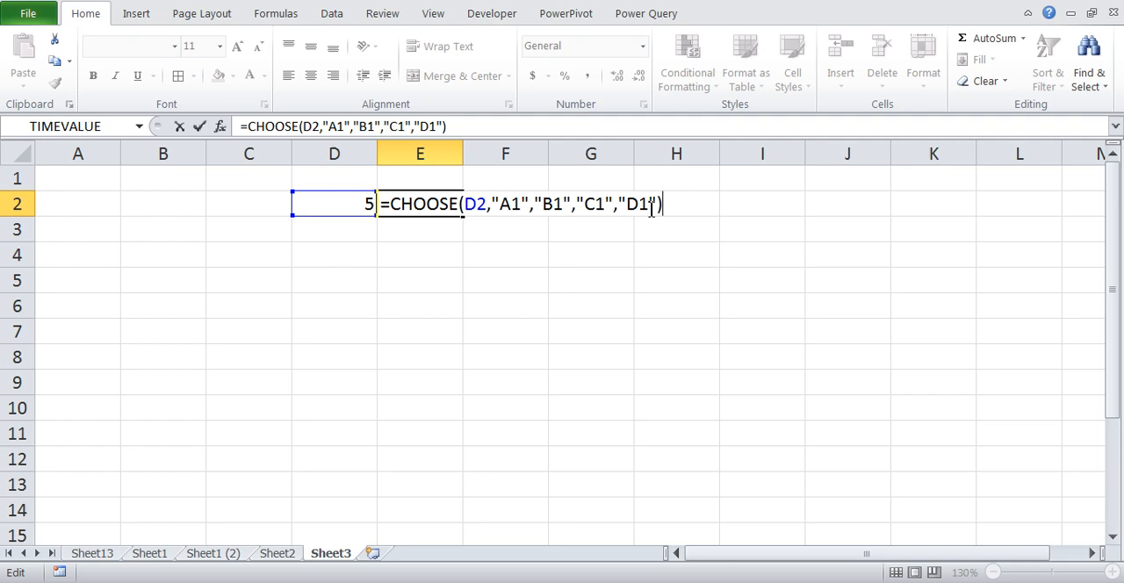
pyautogui.press('Escape')
pyautogui.hotkey('ctrl', 'z')
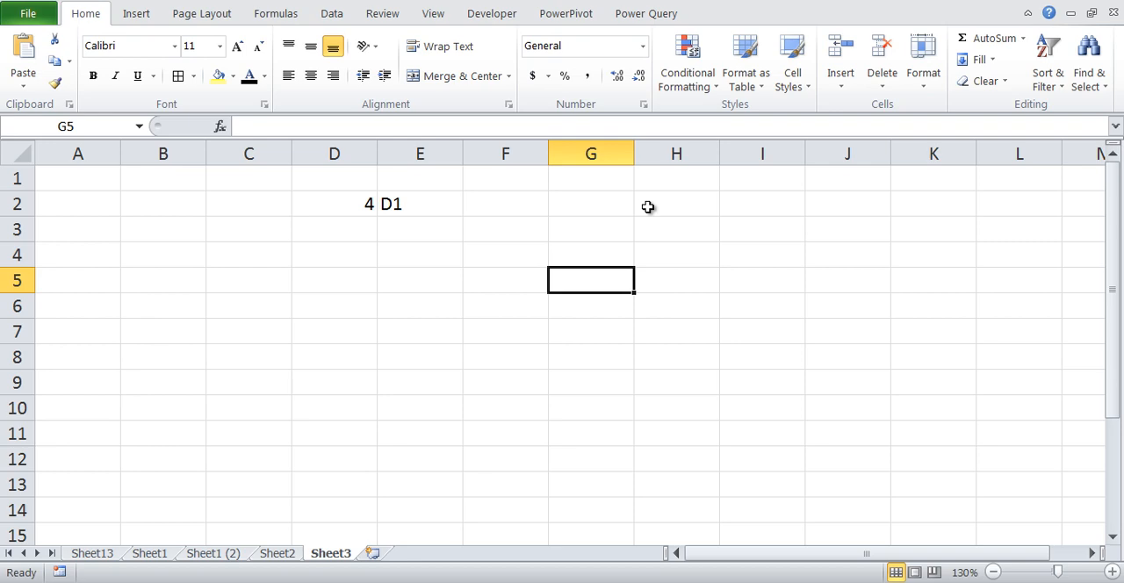
# Apply list data validation to cell D2 with the source values 1,2,3,4
pyautogui.click(360, 198)
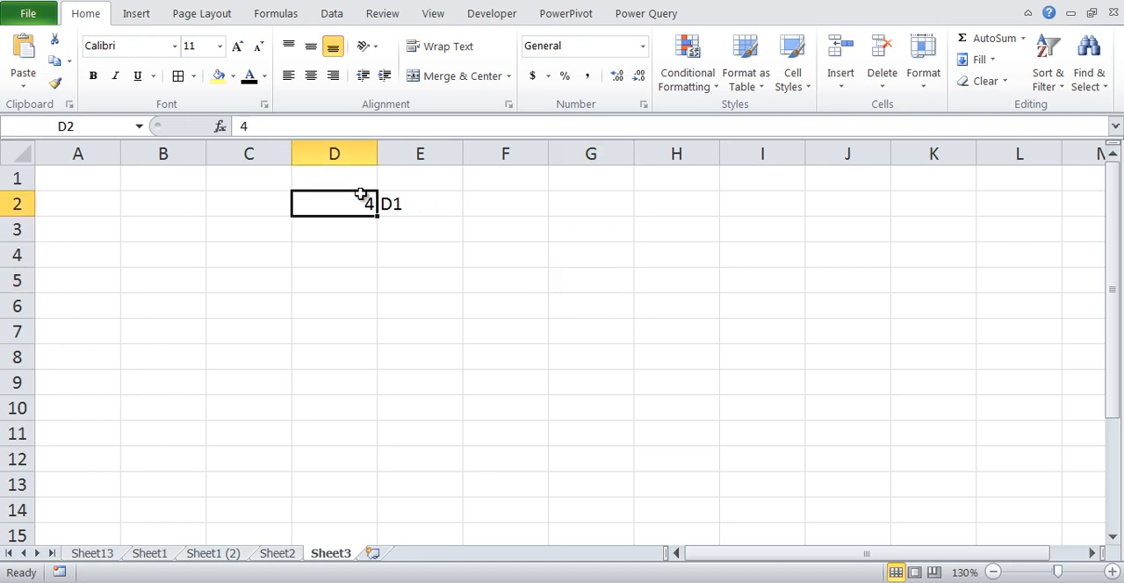
pyautogui.click(332, 12)
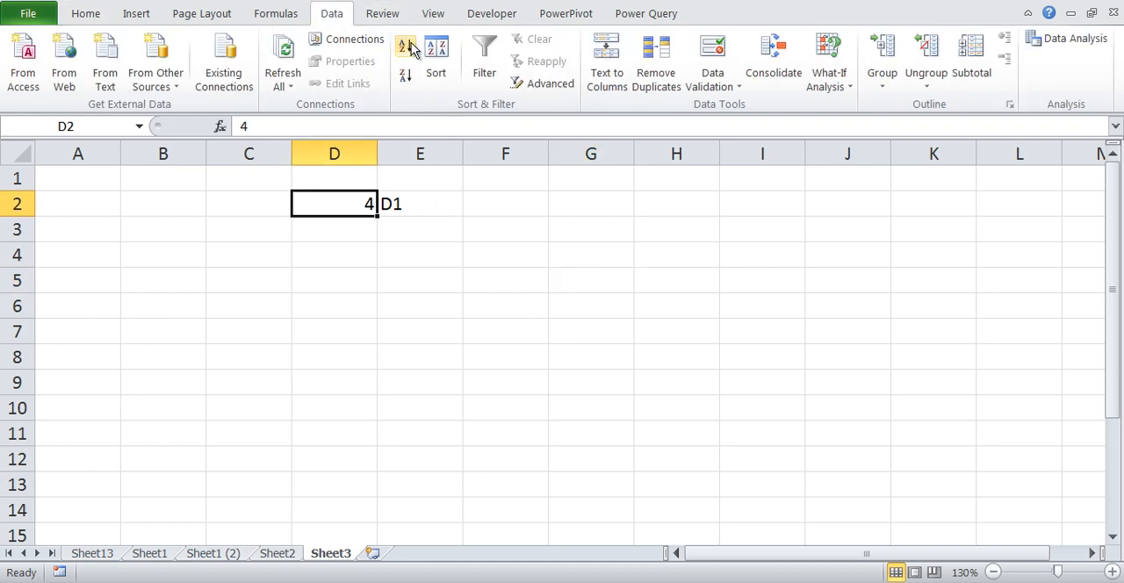
pyautogui.click(712, 79)
pyautogui.click(743, 108)
pyautogui.click(529, 376)
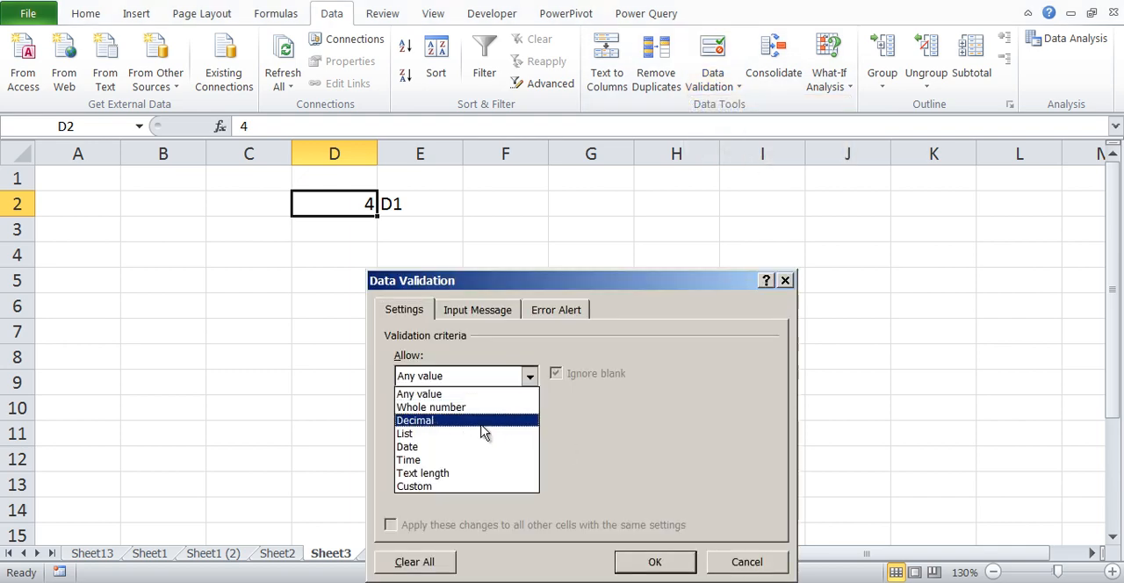
pyautogui.click(484, 439)
pyautogui.click(486, 457)
pyautogui.write('1')
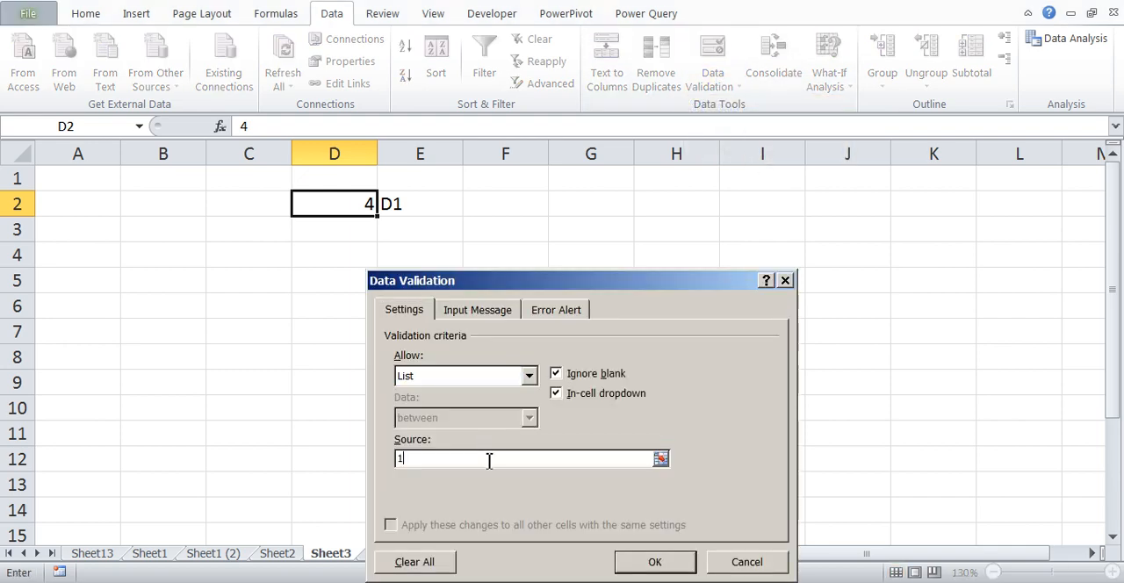
pyautogui.write(',2,3,4')
pyautogui.click(655, 562)
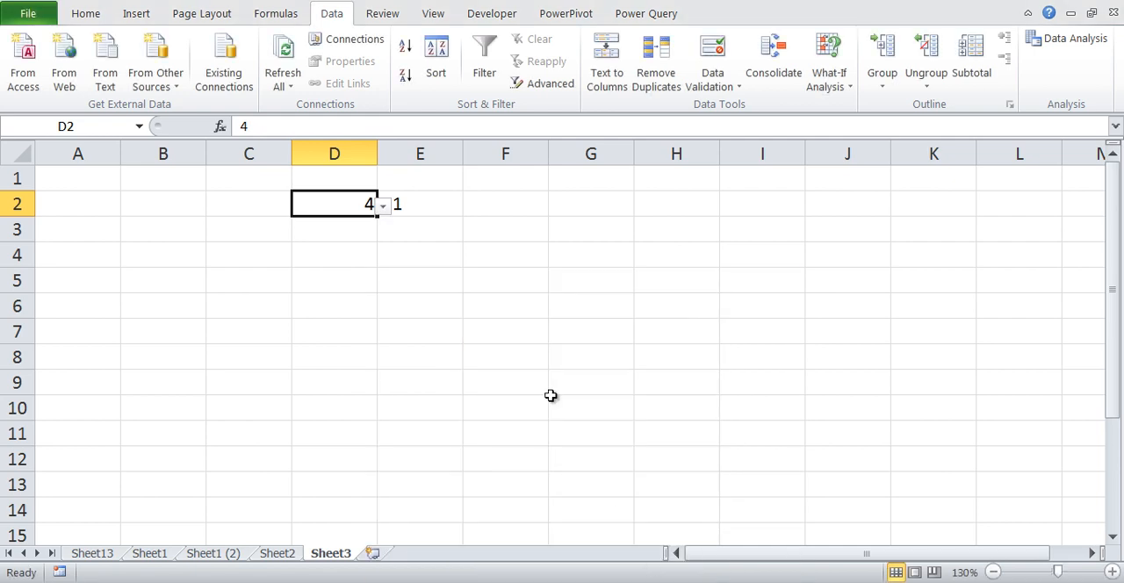
# Choose 3 from the validation list in D2 and check the formula cell E2
pyautogui.click(383, 205)
pyautogui.click(365, 264)
pyautogui.click(401, 203)
# Widen column D to about one and a half times its width
pyautogui.click(372, 153)
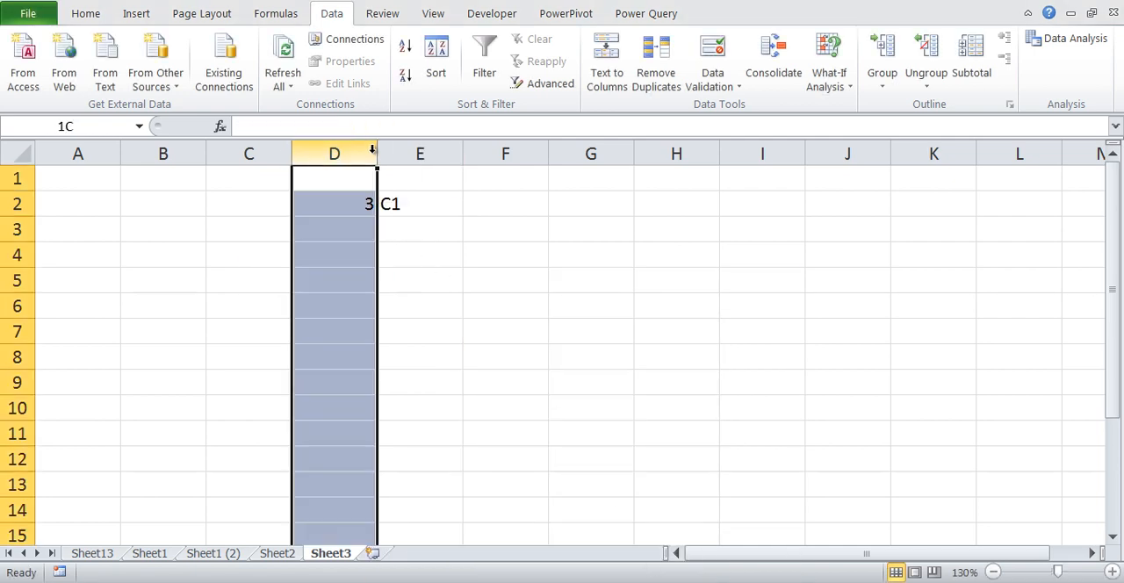
pyautogui.click(614, 248)
pyautogui.moveTo(377, 151); pyautogui.dragTo(423, 151)
# Choose 2 from the validation list in D2 and select the formula cell E2
pyautogui.click(414, 202)
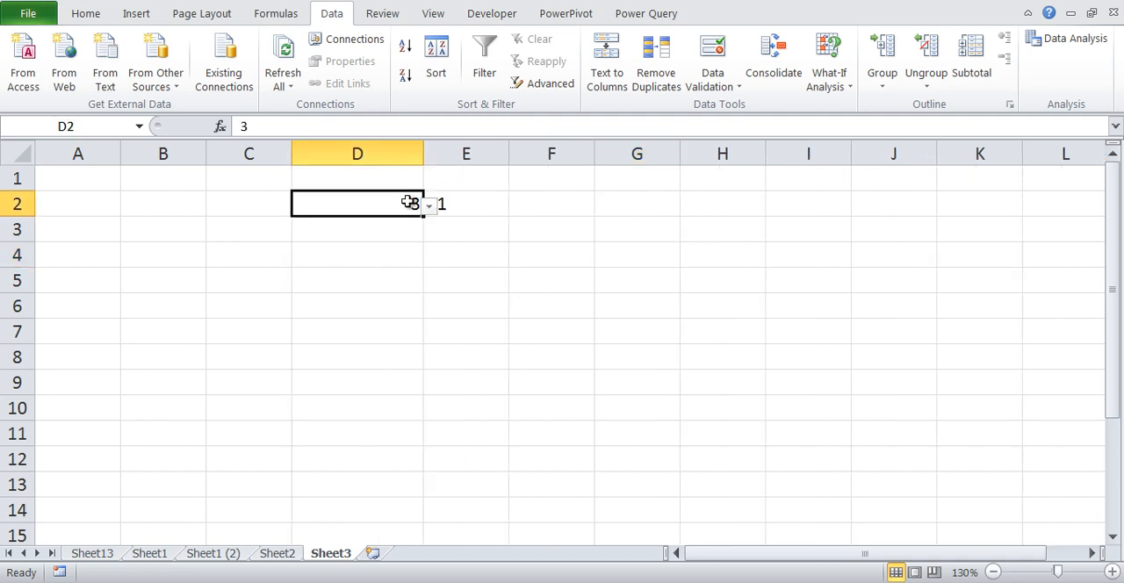
pyautogui.click(427, 205)
pyautogui.click(369, 242)
pyautogui.click(483, 207)
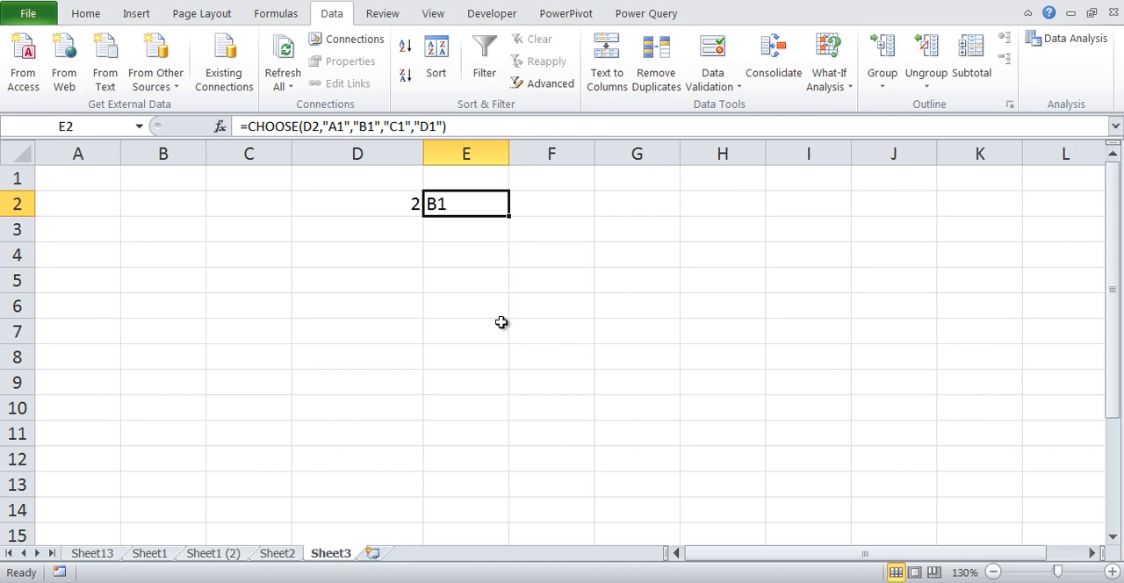
# Replace the first two values of the CHOOSE formula in E2 with "Q1" and "Q2"
pyautogui.press('F2')
pyautogui.press('Left')
pyautogui.press('Left')
pyautogui.press('Left')
pyautogui.press('Left')
pyautogui.press('Left')
pyautogui.press('Left')
pyautogui.press('Left')
pyautogui.press('Left')
pyautogui.press('Left')
pyautogui.press('Left')
pyautogui.press('Left')
pyautogui.press('Left')
pyautogui.press('Left')
pyautogui.press('Left')
pyautogui.press('Left')
pyautogui.press('Left')
pyautogui.press('Left')
pyautogui.press('Left')
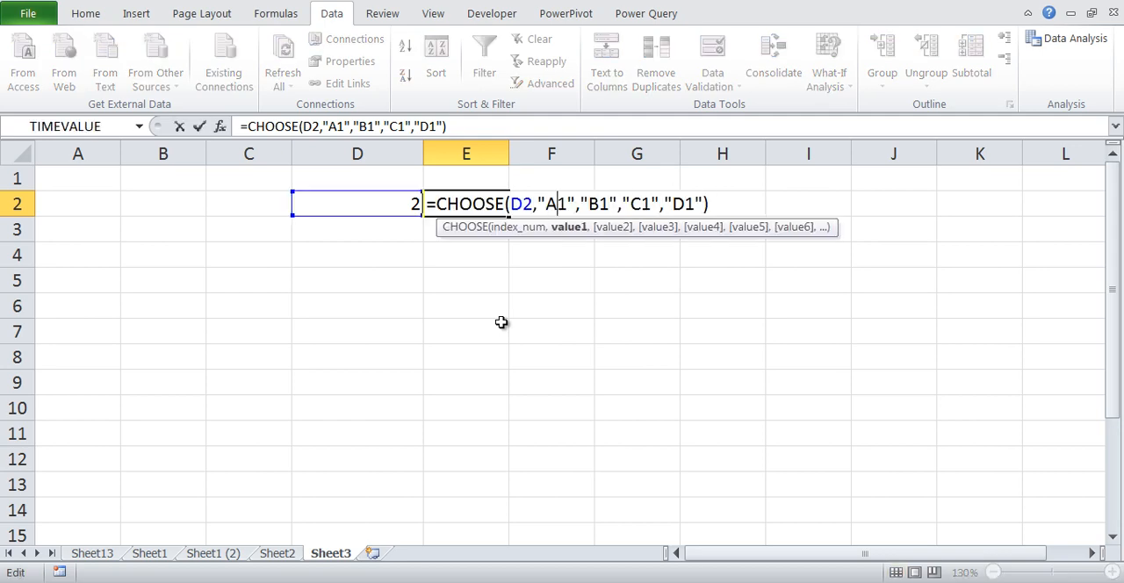
pyautogui.press('BackSpace')
pyautogui.write('Q')
pyautogui.press('Right')
pyautogui.press('Right')
pyautogui.press('Right')
pyautogui.press('Right')
pyautogui.press('Right')
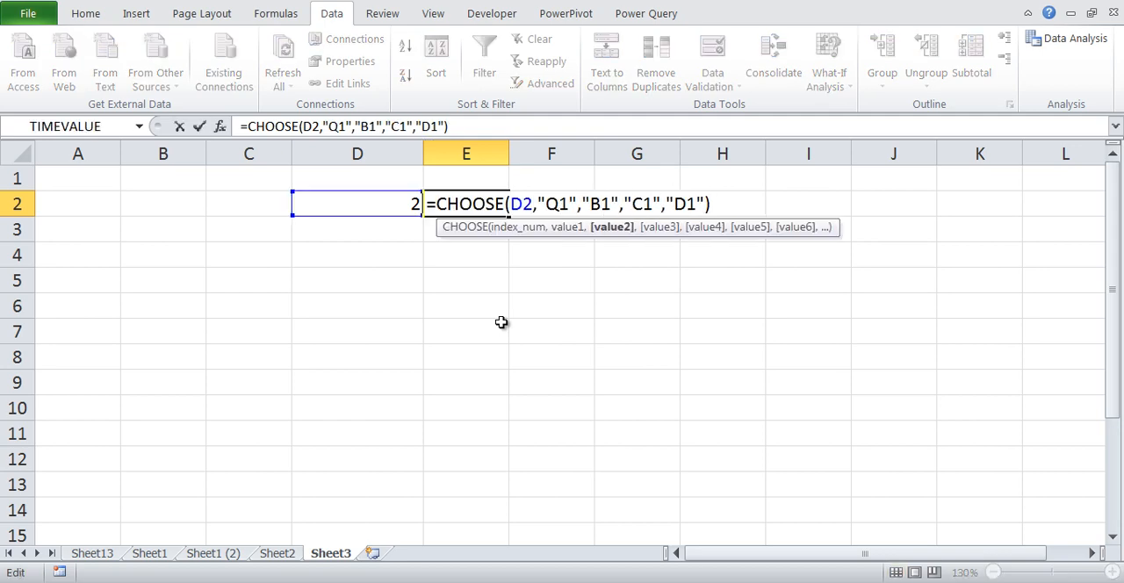
pyautogui.press('BackSpace')
pyautogui.press('Delete')
pyautogui.write('Q2')
# Replace the third and fourth values of the CHOOSE formula with "Q3" and "Q4" and commit it
pyautogui.press('Right')
pyautogui.press('Right')
pyautogui.press('Right')
pyautogui.press('Right')
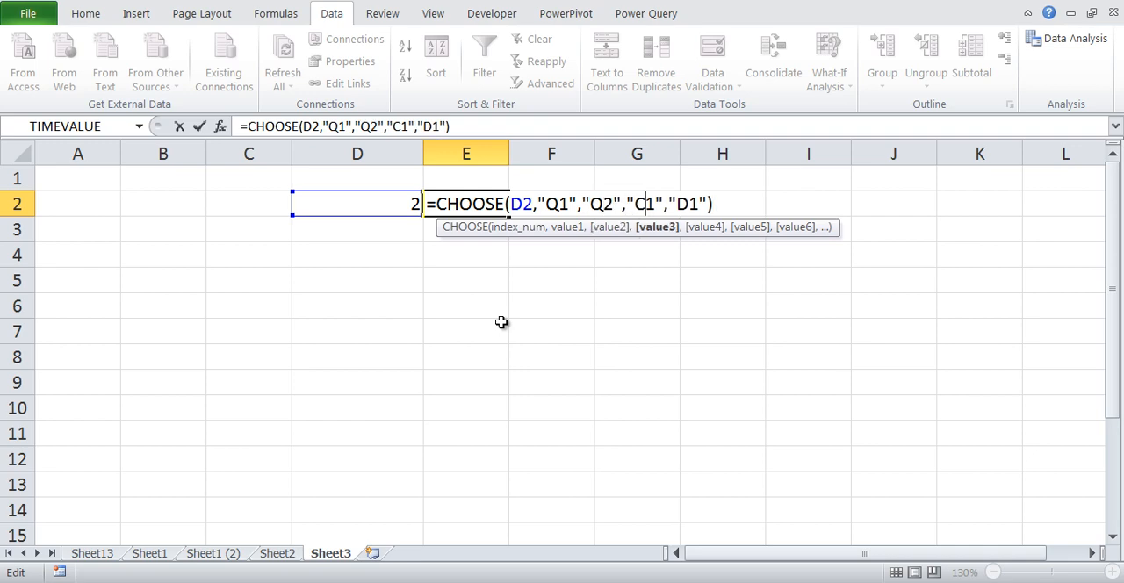
pyautogui.press('Delete')
pyautogui.press('BackSpace')
pyautogui.write('Q3')
pyautogui.press('Right')
pyautogui.press('Right')
pyautogui.press('Right')
pyautogui.press('Right')
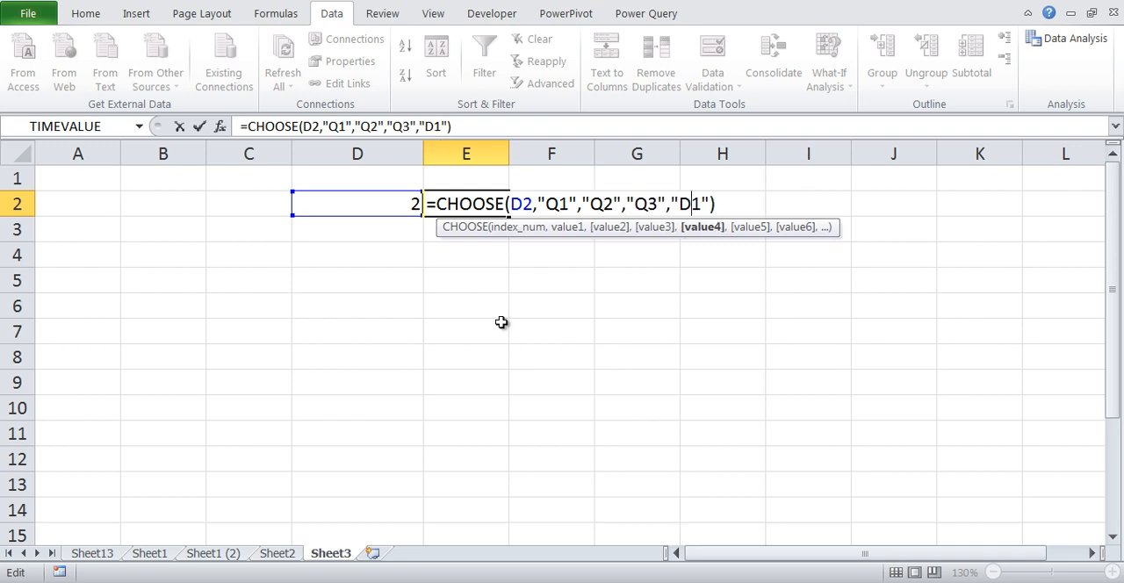
pyautogui.press('Delete')
pyautogui.press('BackSpace')
pyautogui.write('Q4')
pyautogui.press('Return')
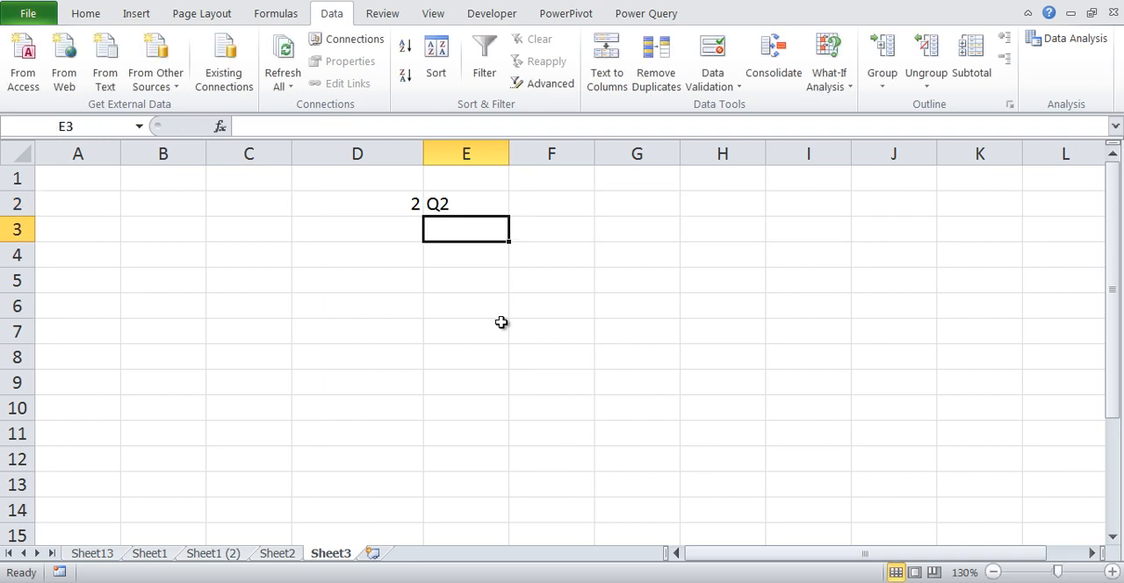
# Choose 4 from the validation list in D2 and check the formula cell E2
pyautogui.press('Up')
pyautogui.press('Left')
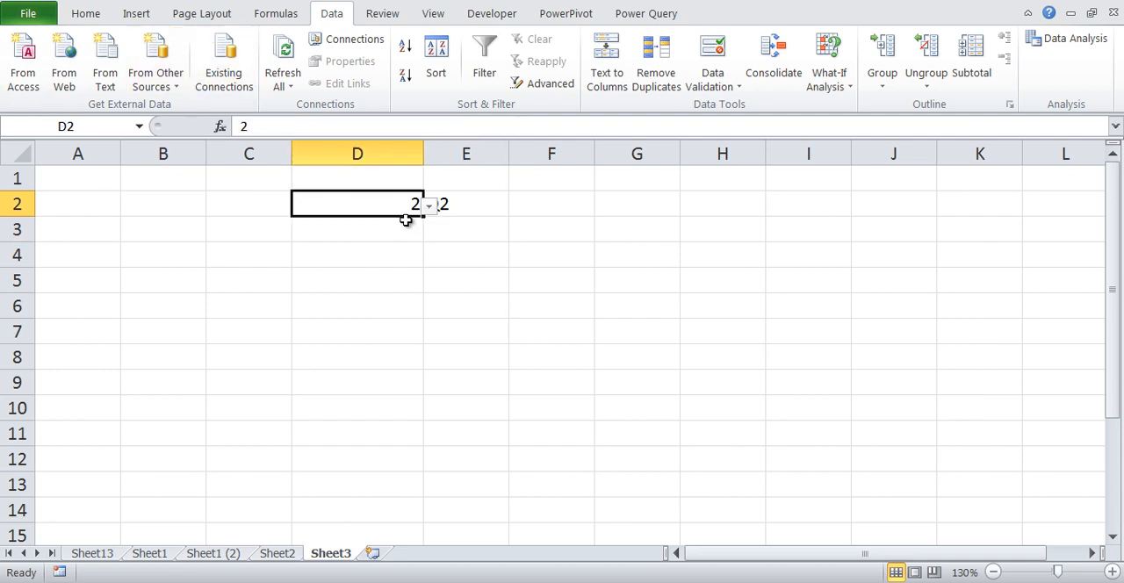
pyautogui.click(429, 205)
pyautogui.click(401, 279)
pyautogui.click(488, 207)
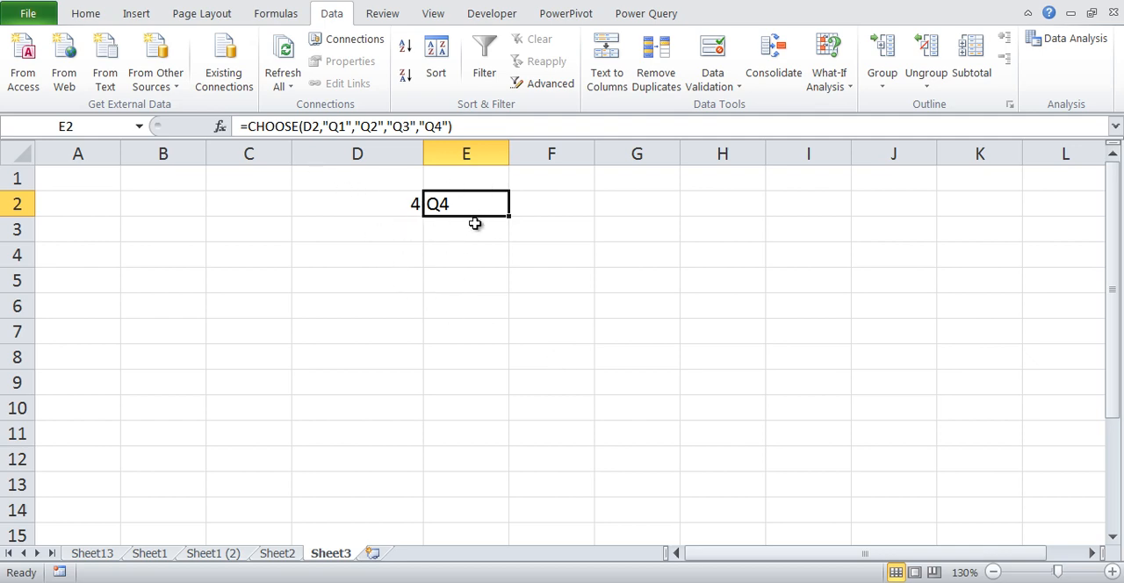
# Review the index reference and the four values inside the CHOOSE formula in E2, leaving the formula as it is
pyautogui.doubleClick(435, 210)
pyautogui.doubleClick(521, 204)
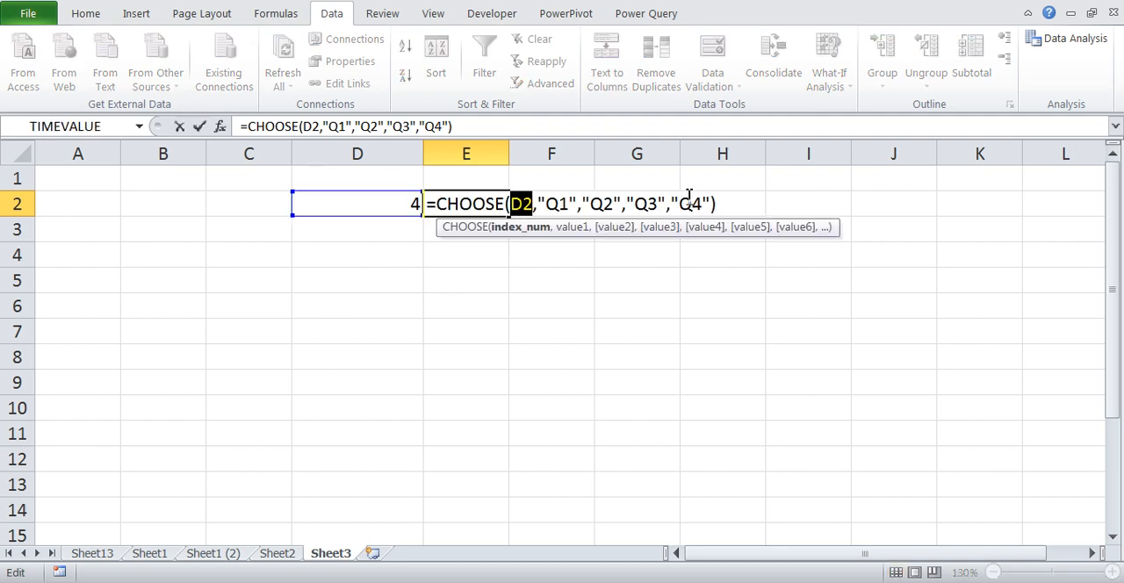
pyautogui.moveTo(537, 203); pyautogui.dragTo(700, 203)
pyautogui.click(517, 202)
pyautogui.press('Escape')
# Enter the heading "Year" in cell D6
pyautogui.click(399, 352)
pyautogui.click(371, 289)
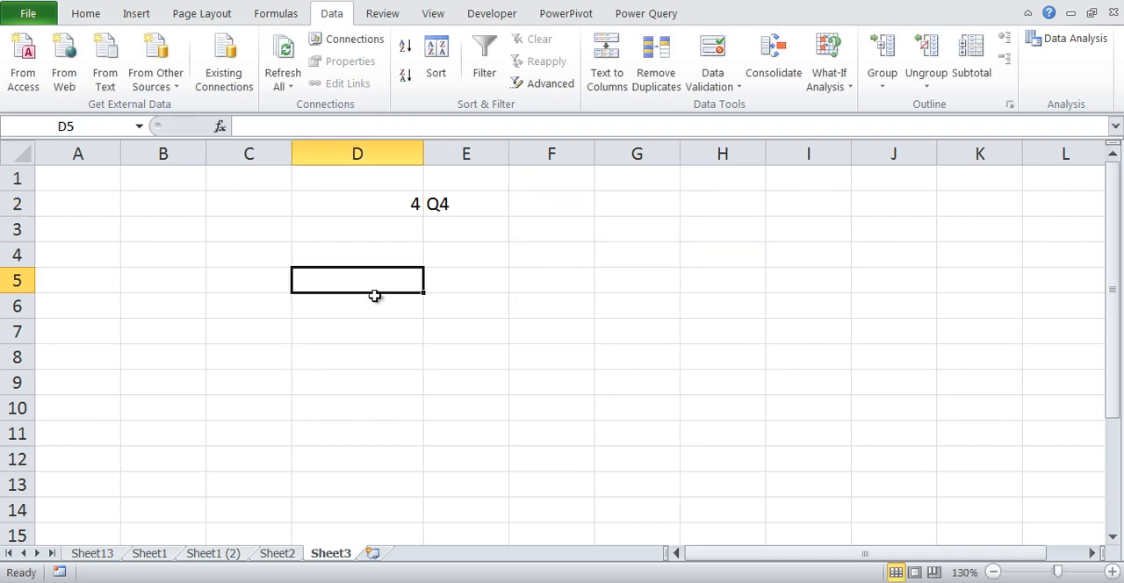
pyautogui.click(374, 296)
pyautogui.write('Year')
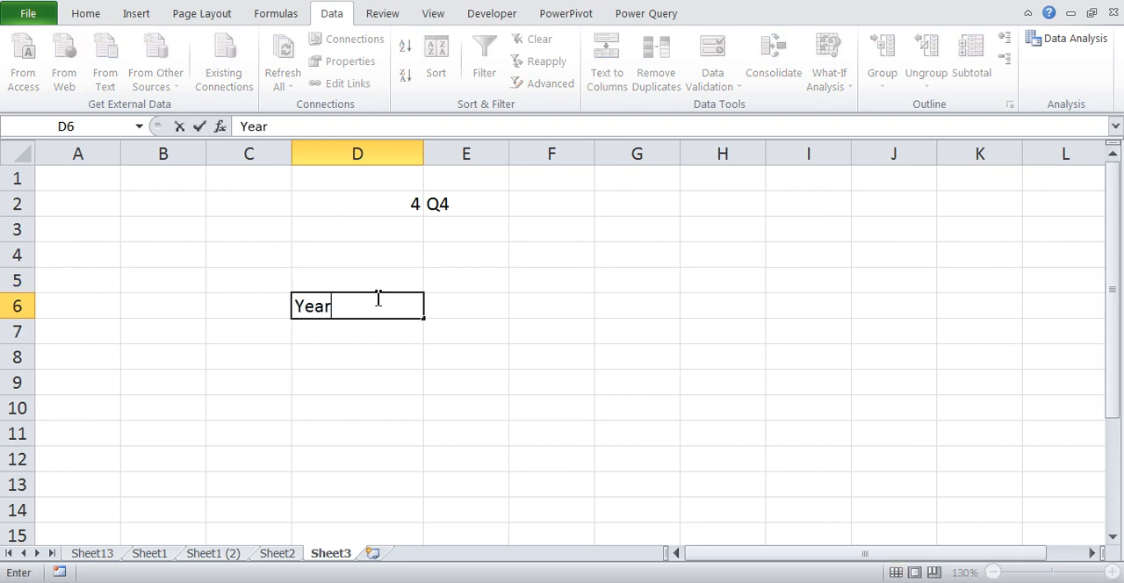
pyautogui.press('Tab')
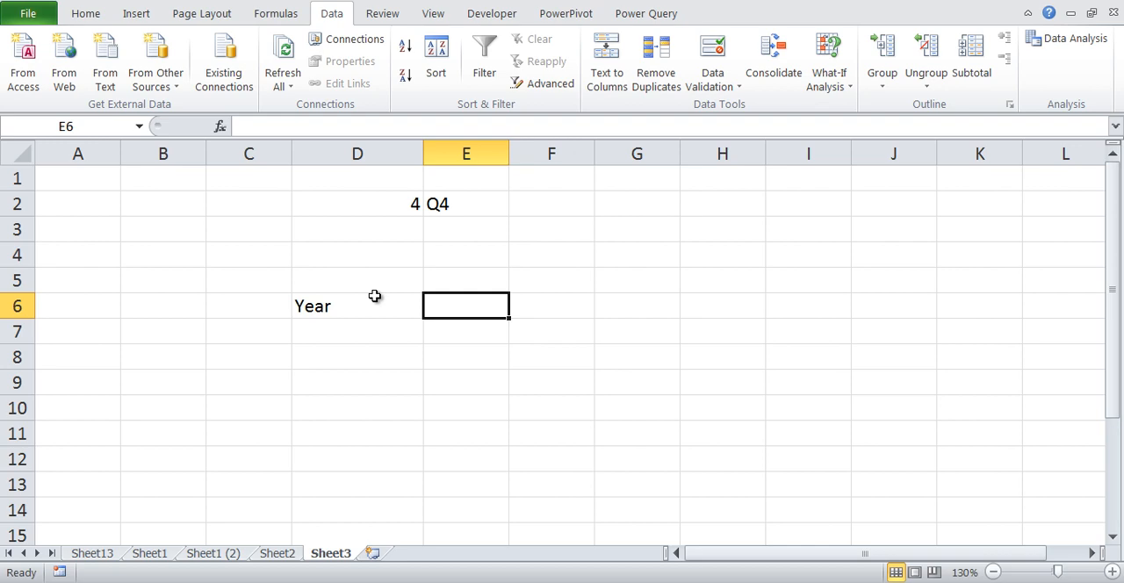
# Set the heading in D6 to "Date" and enter the date 2/2/2019 in D7 below it
pyautogui.click(374, 296)
pyautogui.write('Date')
pyautogui.press('Return')
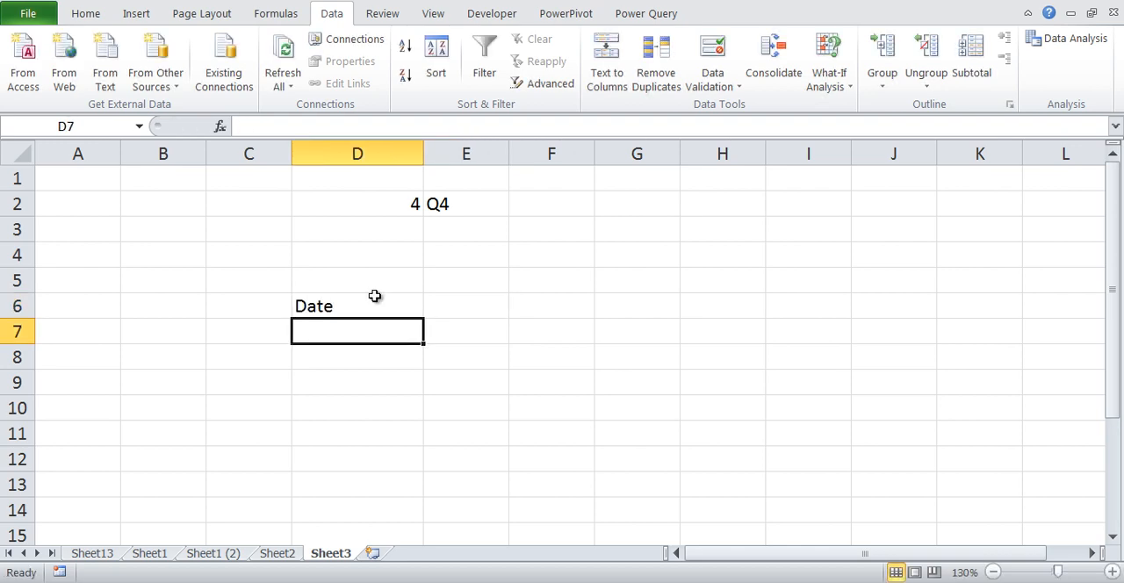
pyautogui.write('2')
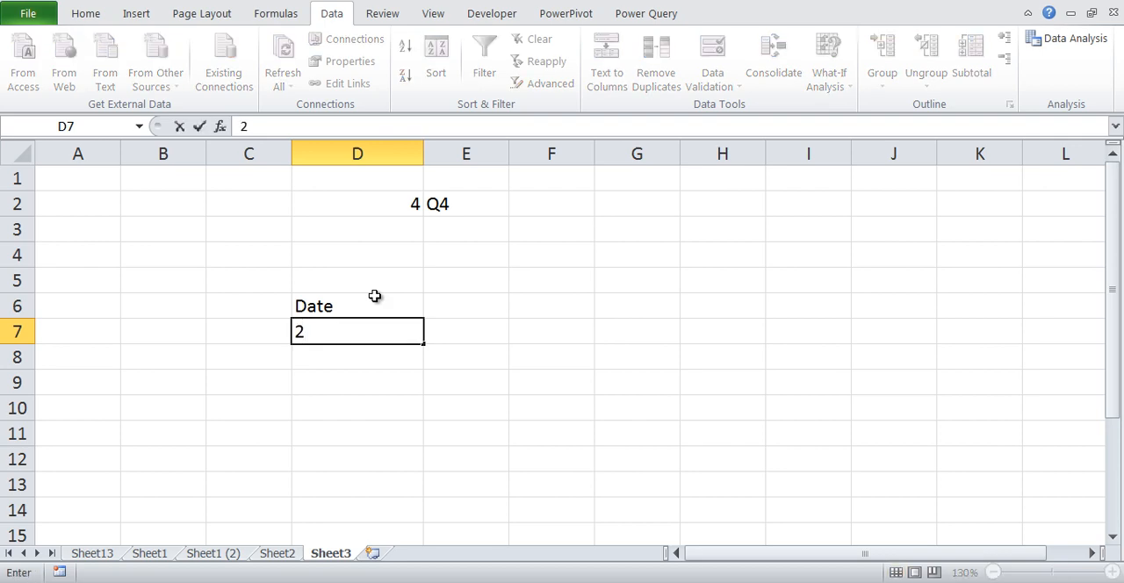
pyautogui.write('/2/20')
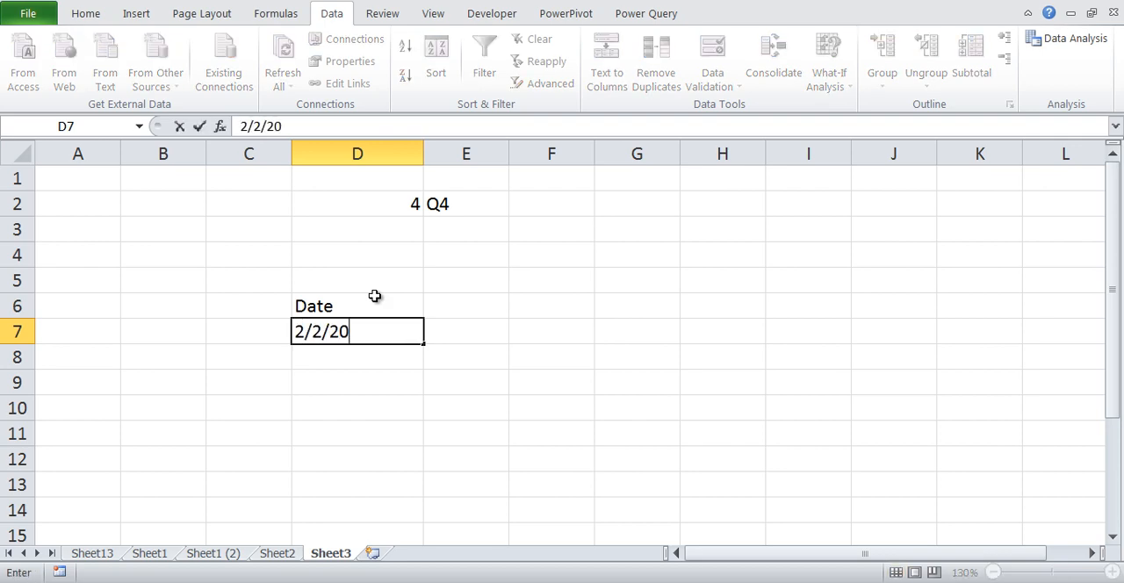
pyautogui.write('19')
pyautogui.press('Tab')
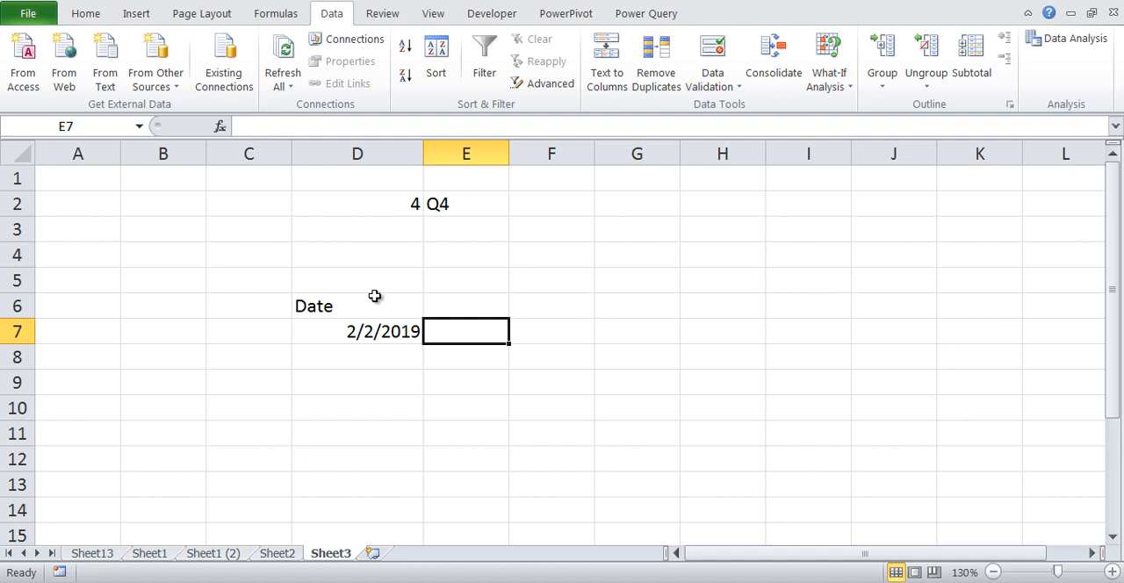
# Enter the note "Q?" in cell H7, on the same row as the date
pyautogui.press('Right')
pyautogui.press('Right')
pyautogui.press('Right')
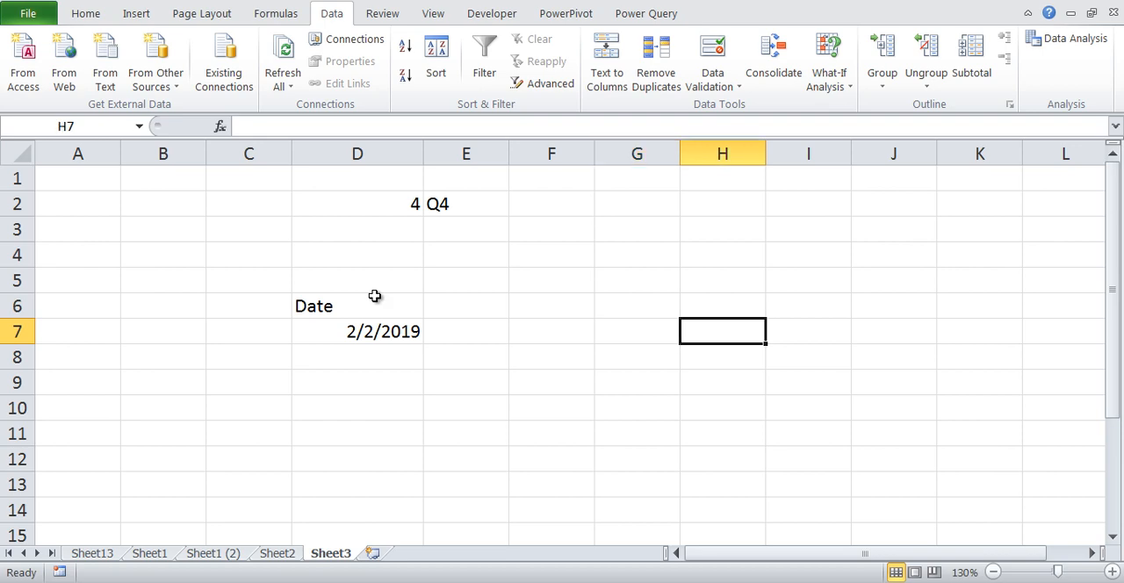
pyautogui.write('Q?')
pyautogui.press('Right')
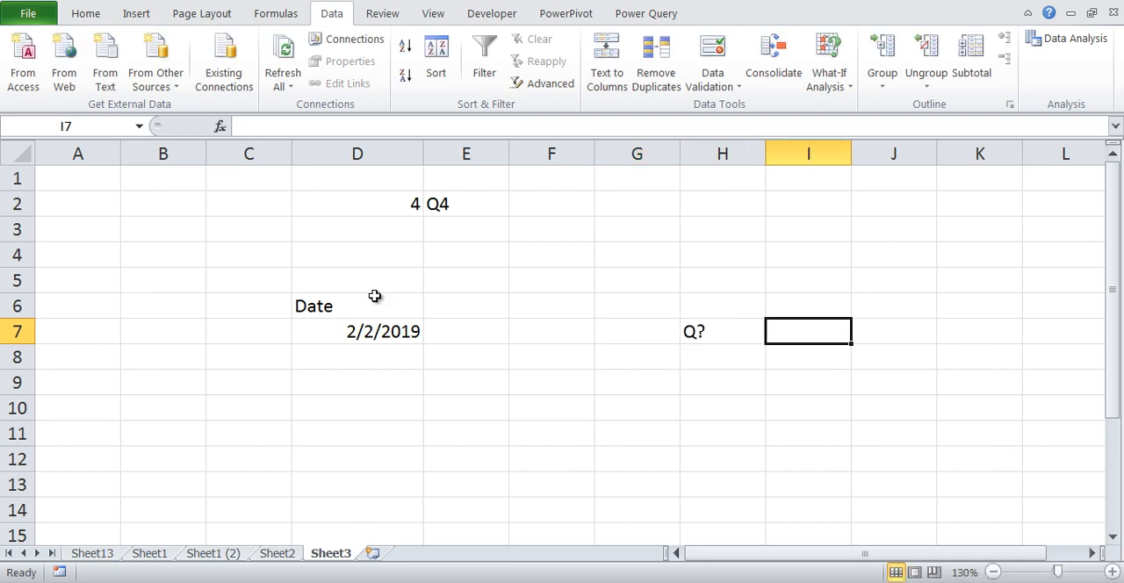
# Enter "Q1 - USA" in I7 and "Q4 - India" in I8
pyautogui.write('Q1 - USA')
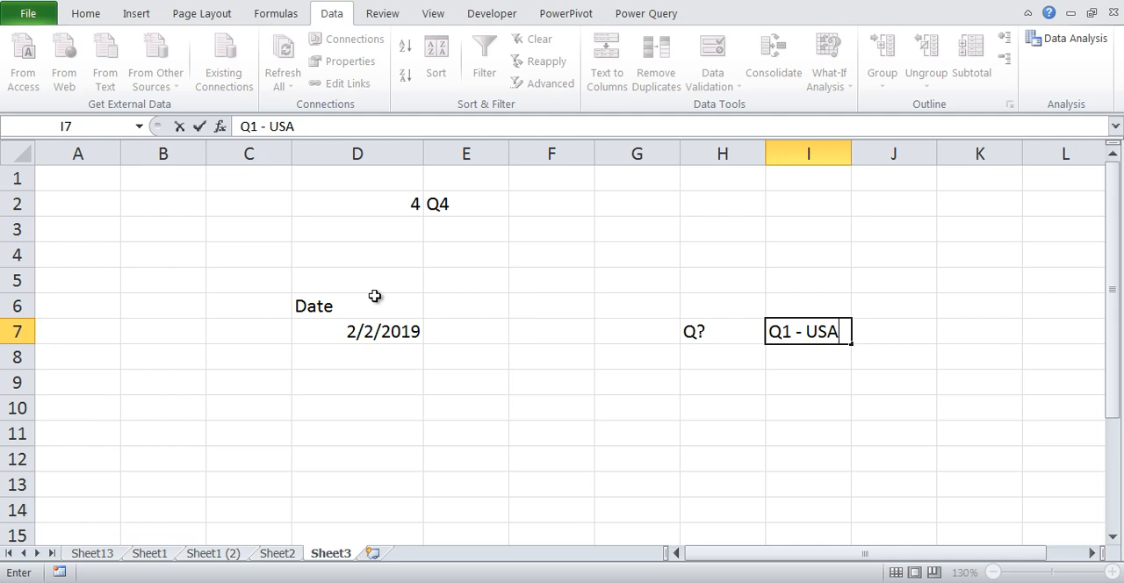
pyautogui.press('Return')
pyautogui.press('Right')
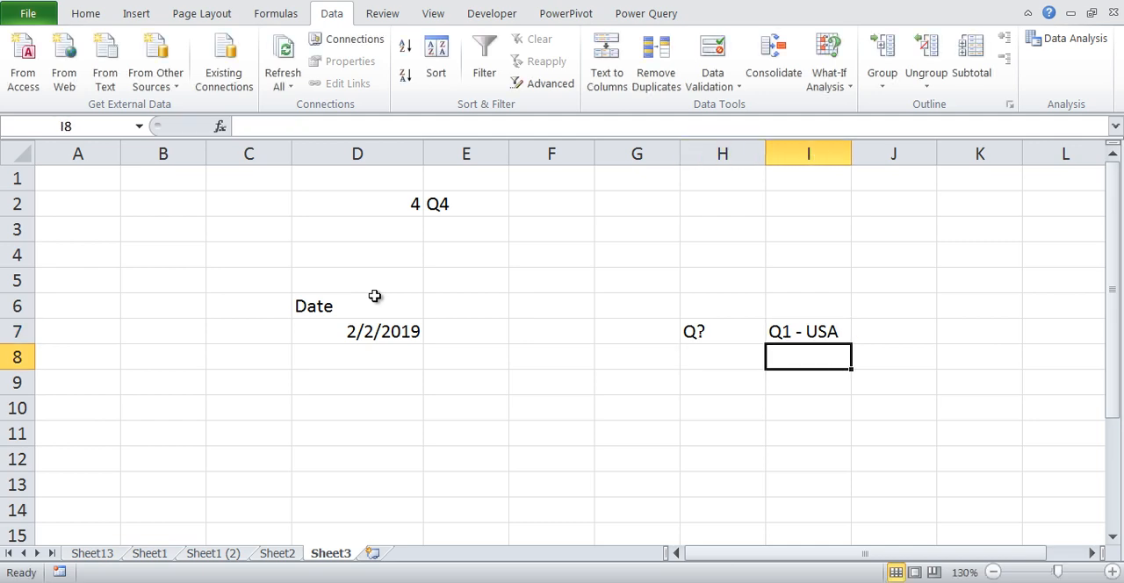
pyautogui.write('Q4 ')
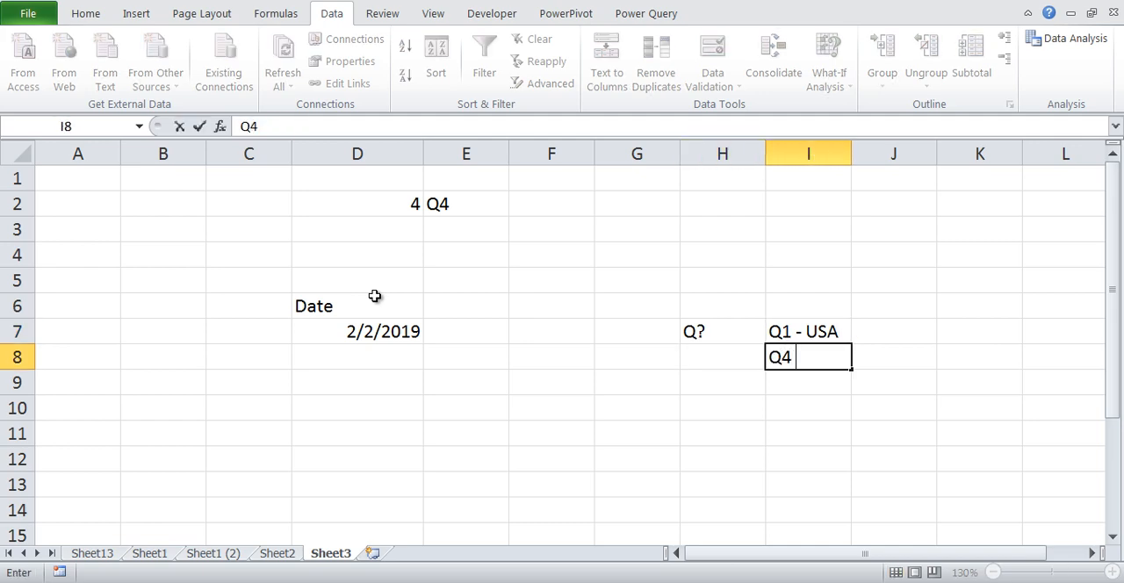
pyautogui.write('- India')
pyautogui.press('Return')
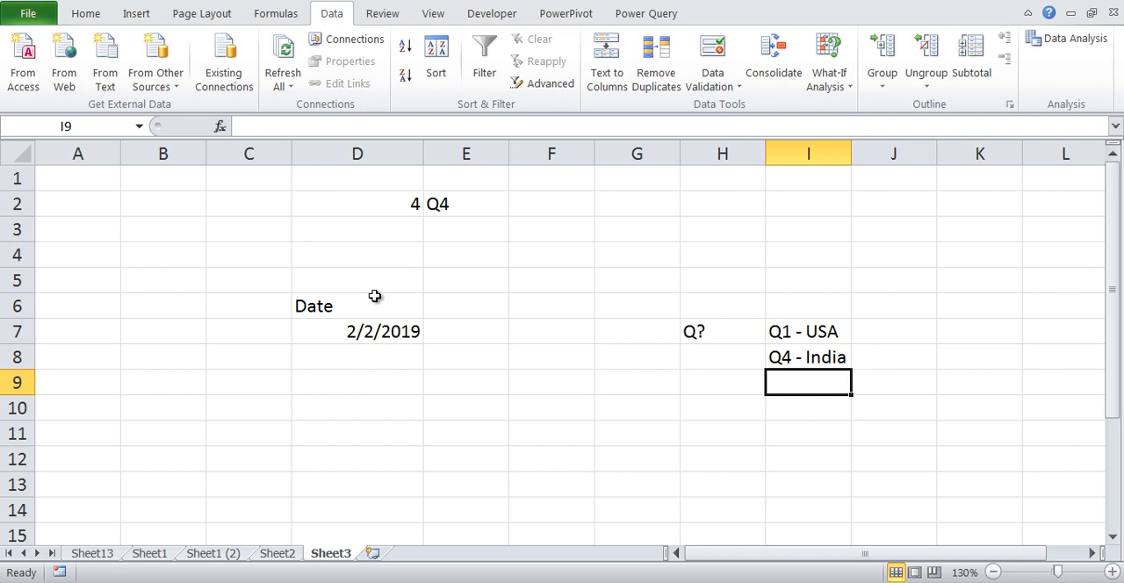
# Enter the heading "Jan is 1st Q" in E6 and widen column E to fit it
pyautogui.click(489, 340)
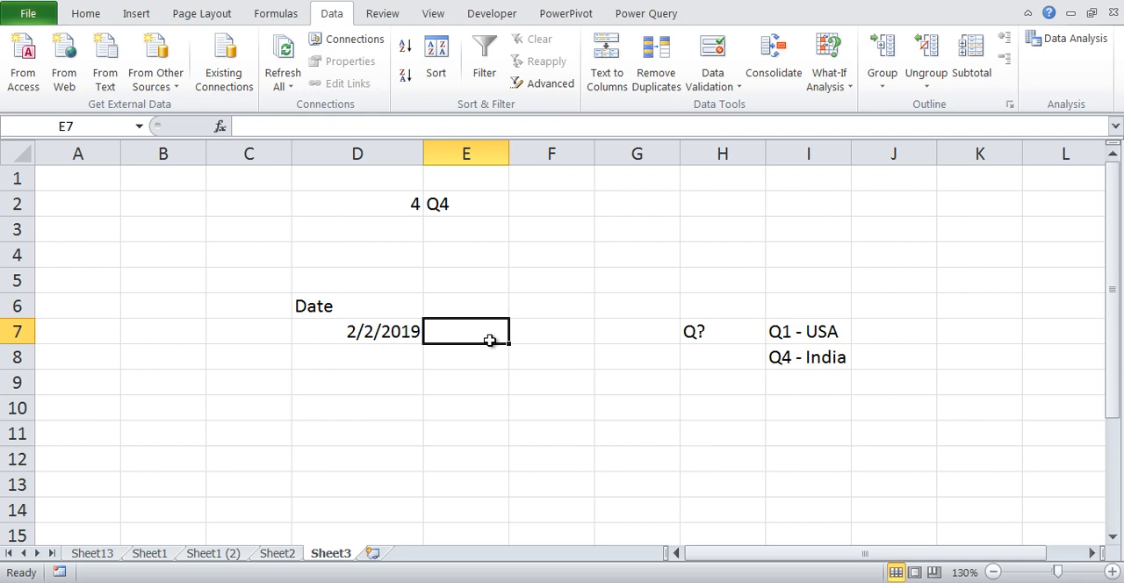
pyautogui.press('Up')
pyautogui.write('Jan')
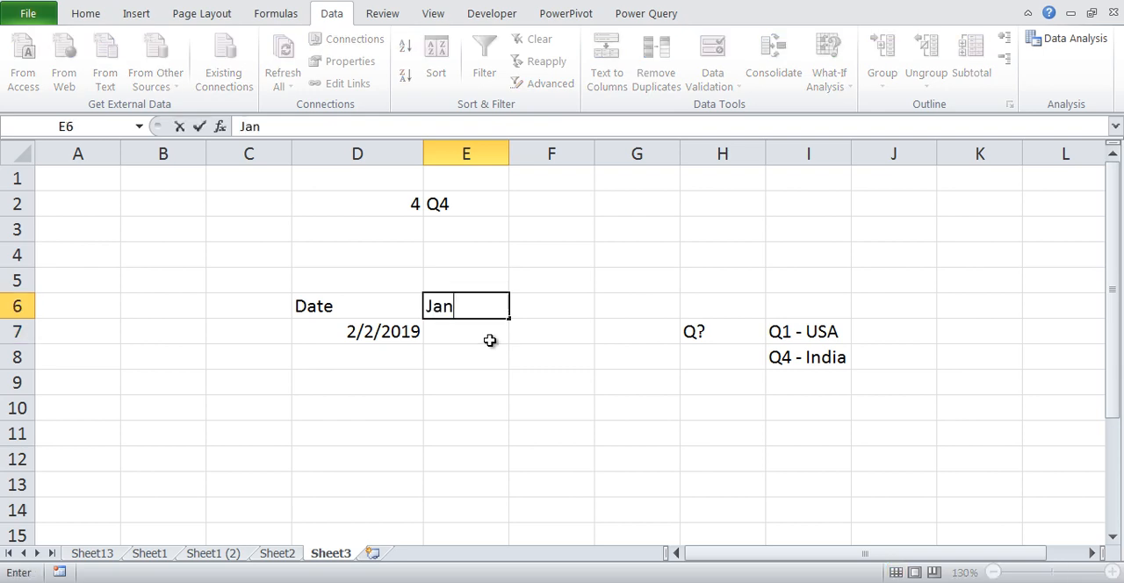
pyautogui.write(' is 1st Q')
pyautogui.press('Tab')
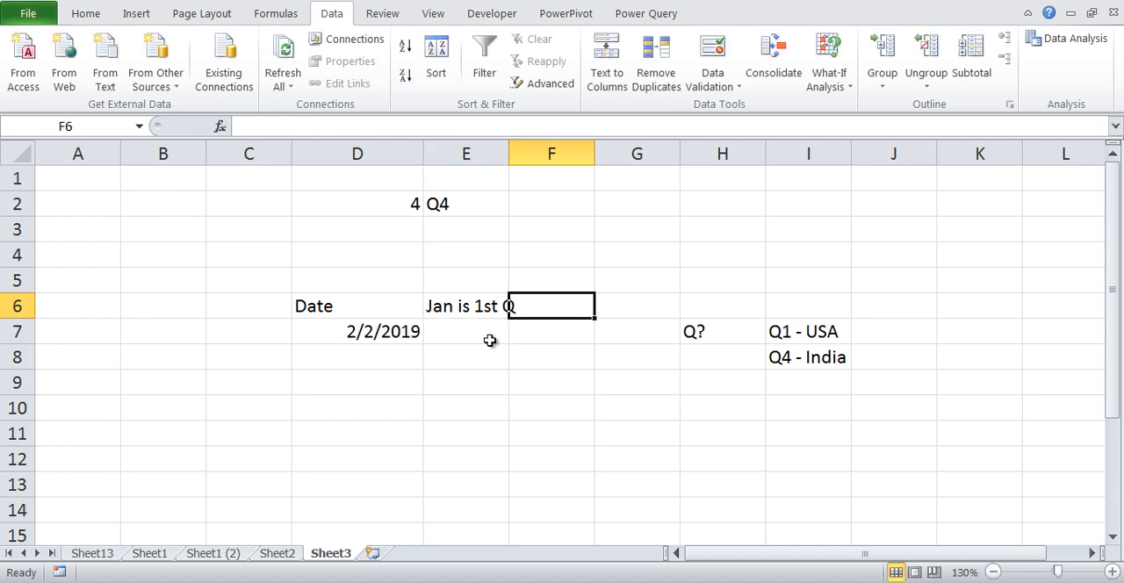
pyautogui.moveTo(511, 148); pyautogui.dragTo(519, 146)
# Enter the formula =MONTH(D7) in E7 to extract the month number from the date
pyautogui.click(473, 345)
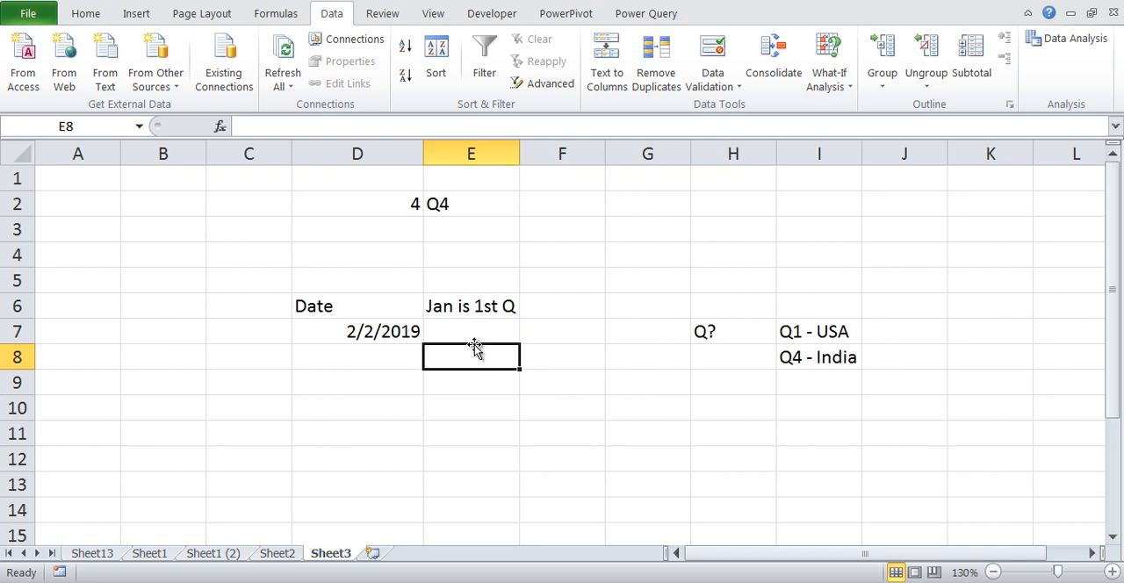
pyautogui.click(474, 342)
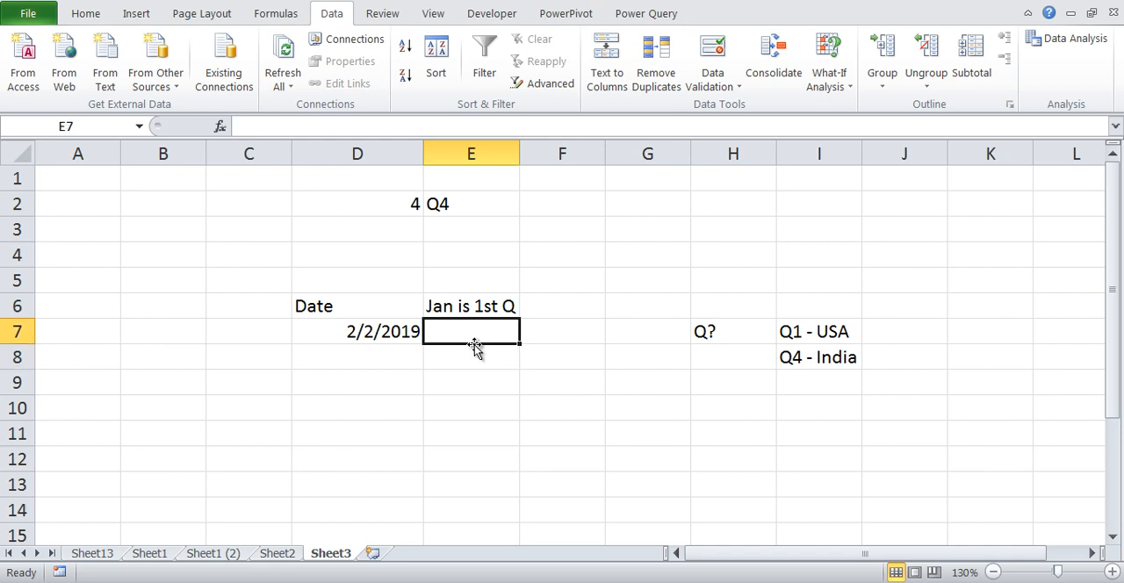
pyautogui.write('=')
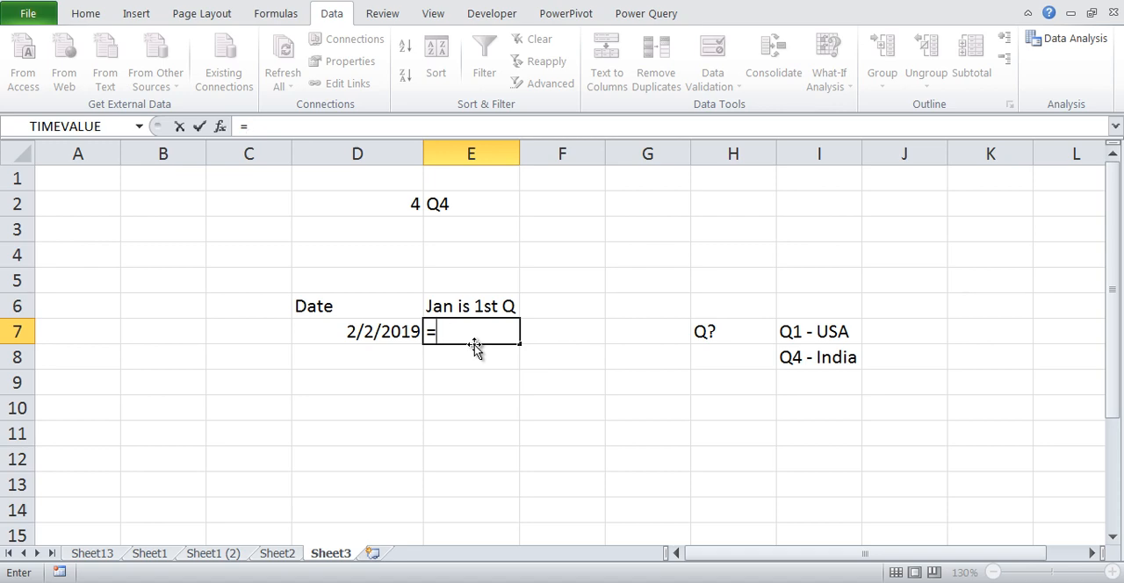
pyautogui.write('mon')
pyautogui.press('Left')
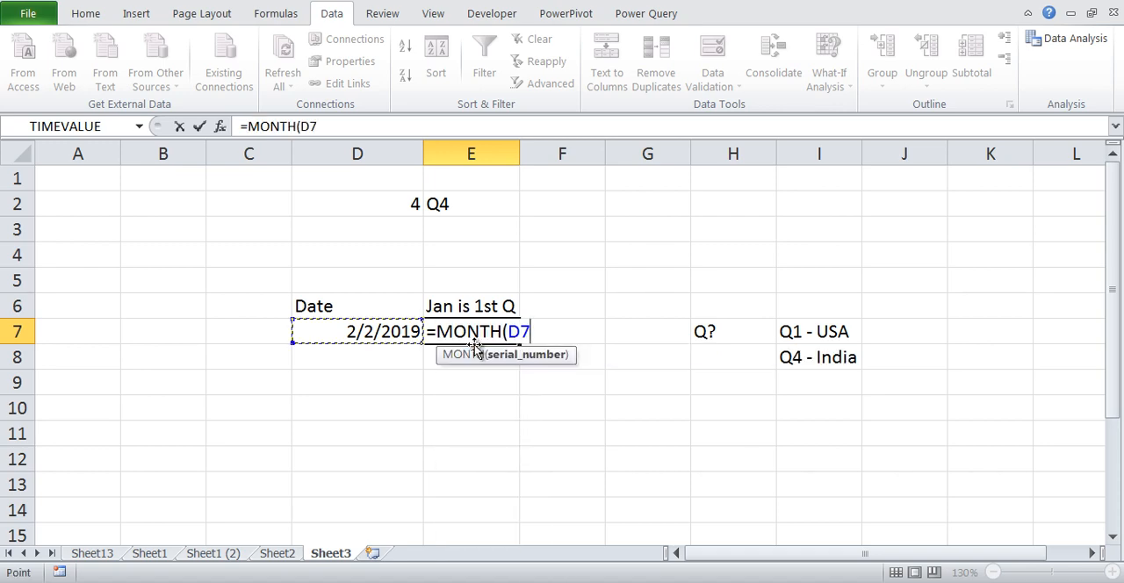
pyautogui.write(')')
pyautogui.press('Return')
pyautogui.click(510, 312)
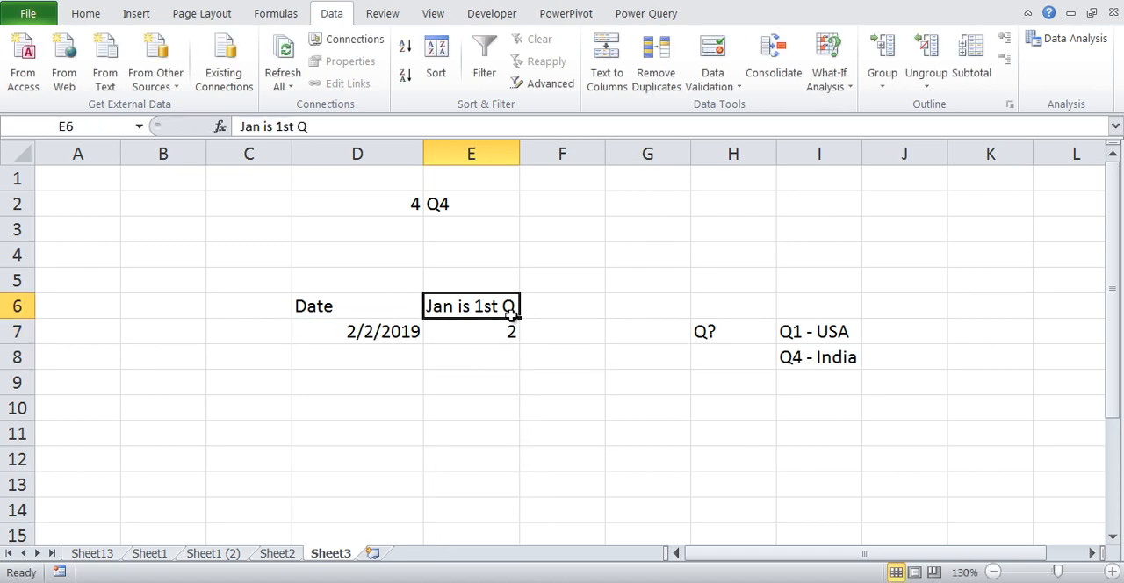
pyautogui.press('Down')
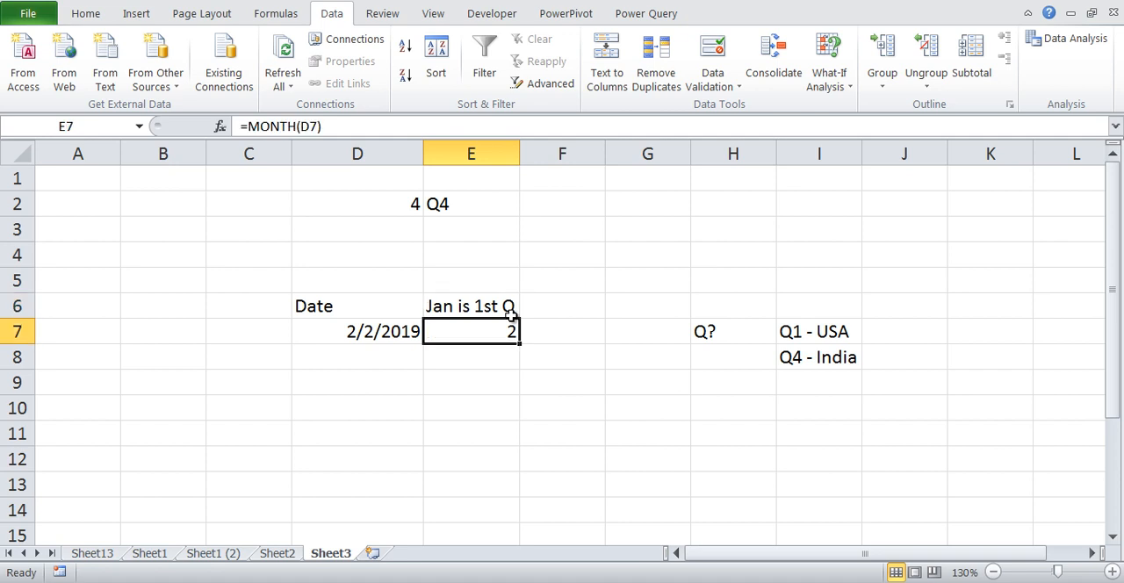
# Begin a comma-separated list of quarter numbers in F1 with 1,1,1,2,2,2 for the first six months
pyautogui.press('Right')
pyautogui.press('Left')
pyautogui.press('Up')
pyautogui.press('Up')
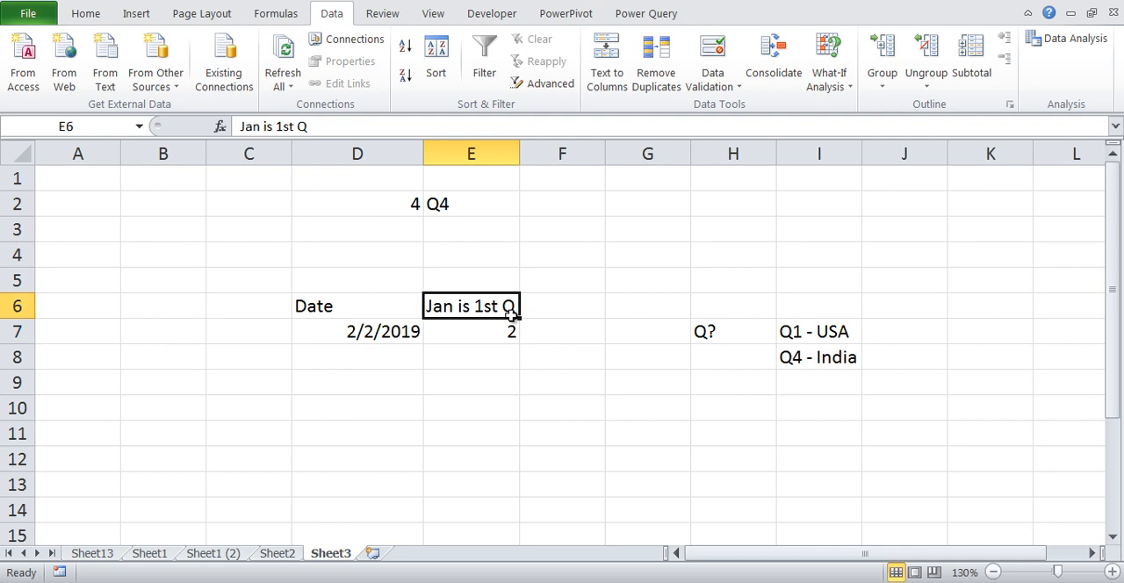
pyautogui.press('Up')
pyautogui.press('Right')
pyautogui.press('Up')
pyautogui.press('Up')
pyautogui.press('Up')
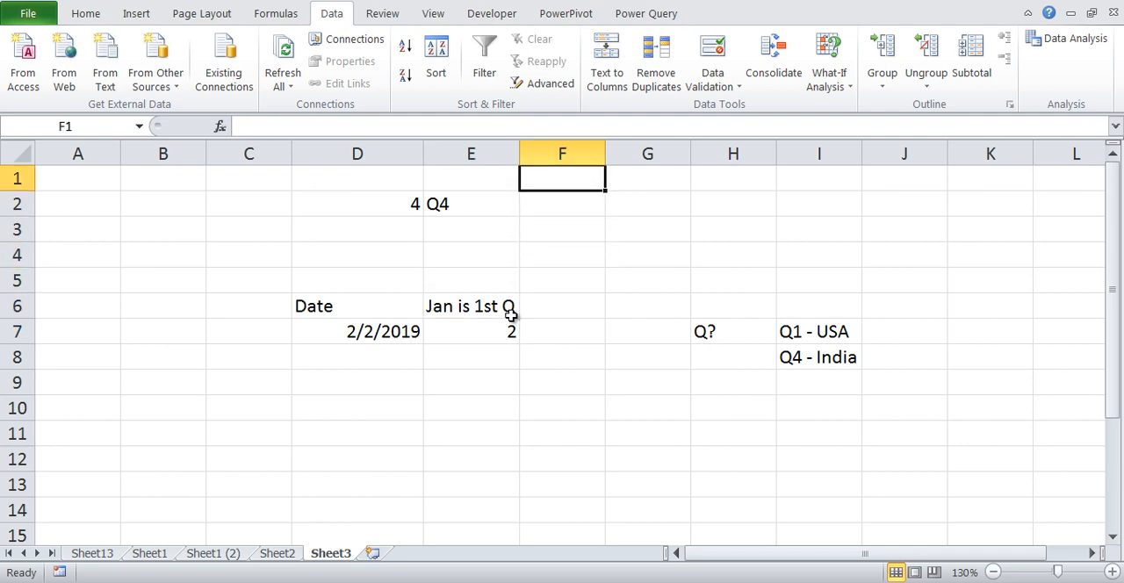
pyautogui.write('1,1,')
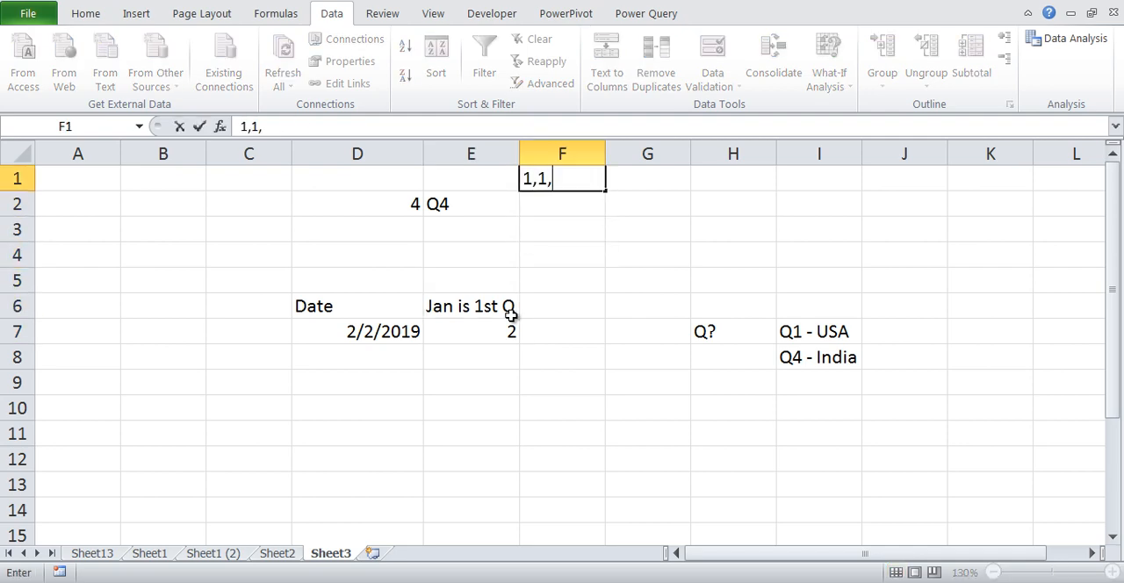
pyautogui.write('1,2,2,2,')
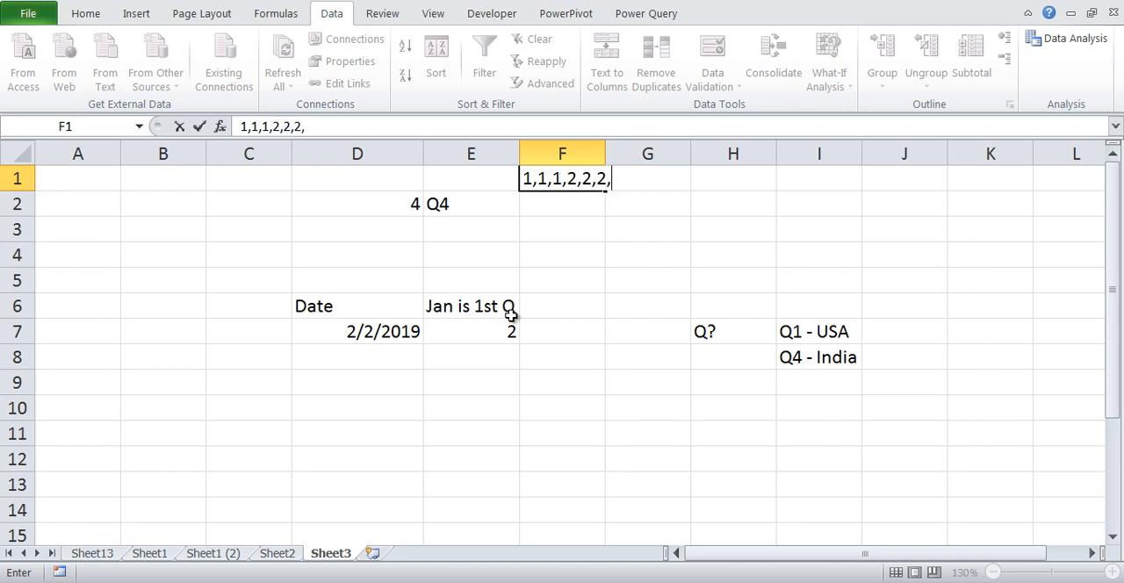
pyautogui.write('3,3,3,4,4')
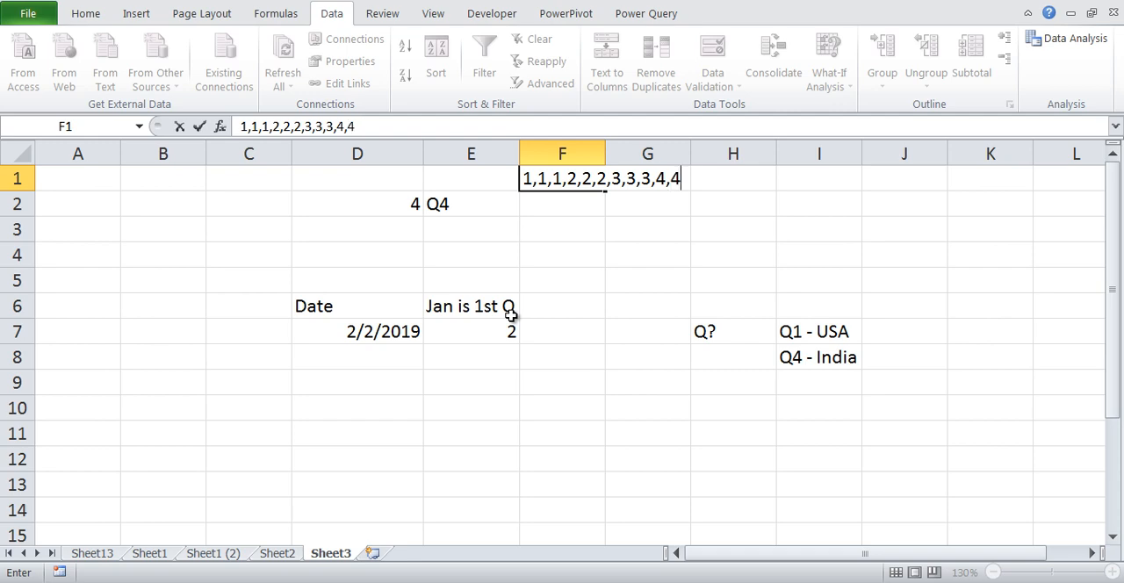
pyautogui.write(',4')
# Complete the list in F1 with 3,3,3,4,4,4 for the remaining months and commit it
pyautogui.press('Return')
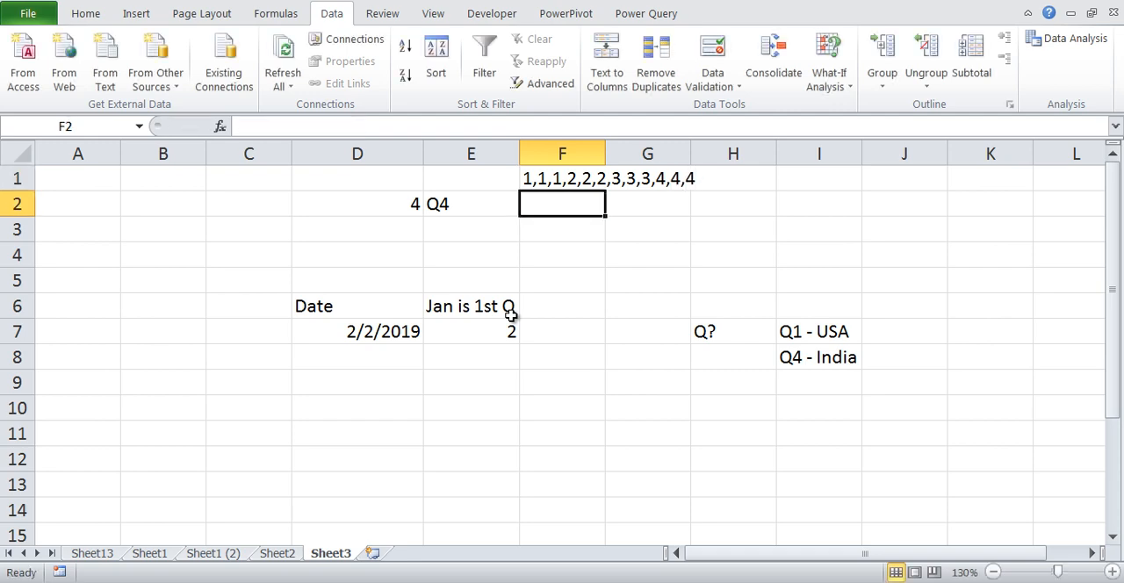
pyautogui.press('Up')
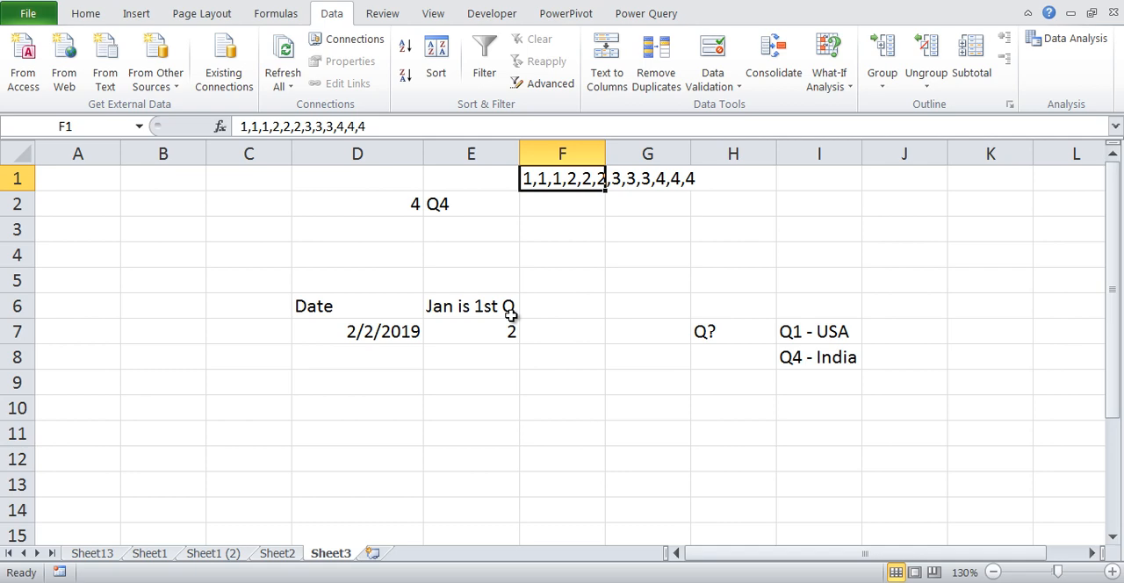
pyautogui.press('Down')
pyautogui.press('Down')
pyautogui.press('Down')
pyautogui.press('Down')
pyautogui.press('Down')
pyautogui.press('Down')
pyautogui.write('=cj')
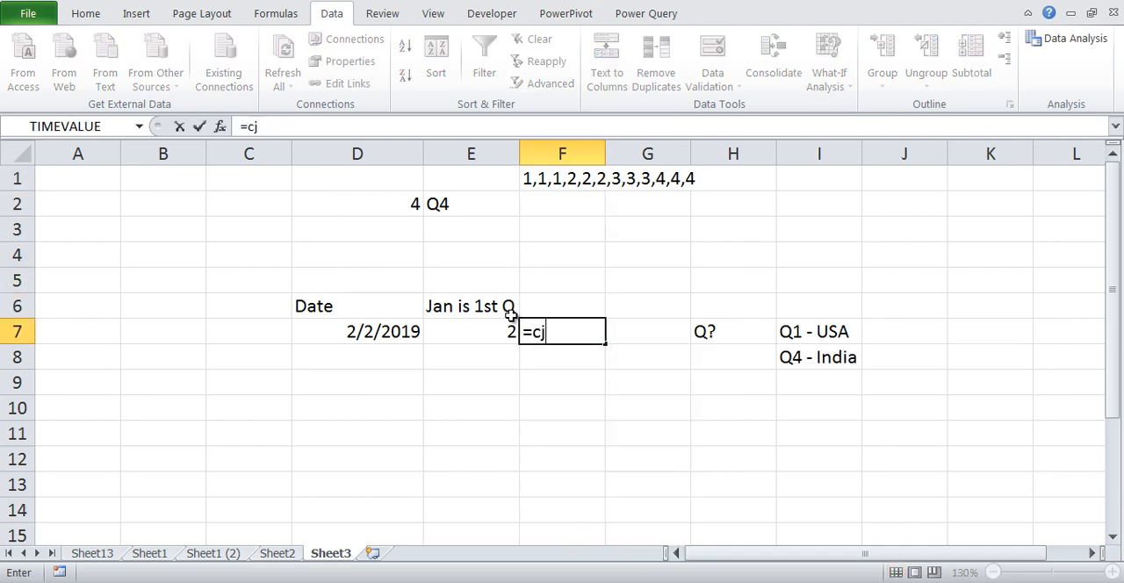
pyautogui.press('Escape')
# Copy the whole quarter number list from inside cell F1, keeping the cell's content
pyautogui.press('Up')
pyautogui.press('Up')
pyautogui.press('Up')
pyautogui.press('Up')
pyautogui.press('Up')
pyautogui.press('Up')
pyautogui.press('F2')
pyautogui.hotkey('shift', 'Home')
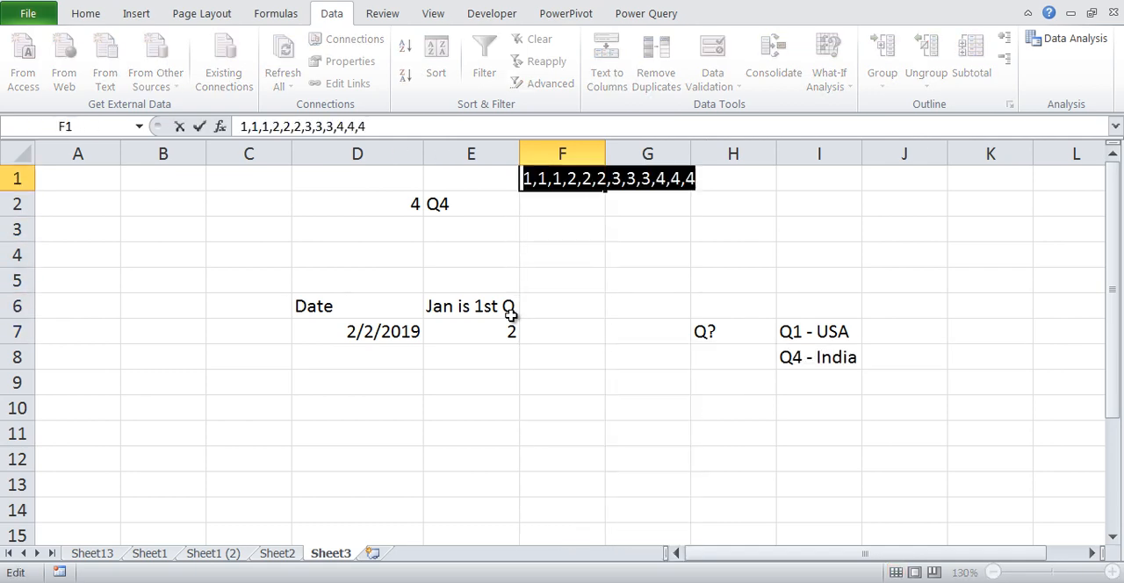
pyautogui.press('Return')
# Enter the formula =CHOOSE(E7,1,1,1,2,2,2,3,3,3,4,4,4) in F7, reusing the copied quarter list
pyautogui.press('Down')
pyautogui.press('Down')
pyautogui.press('Down')
pyautogui.press('Down')
pyautogui.press('Down')
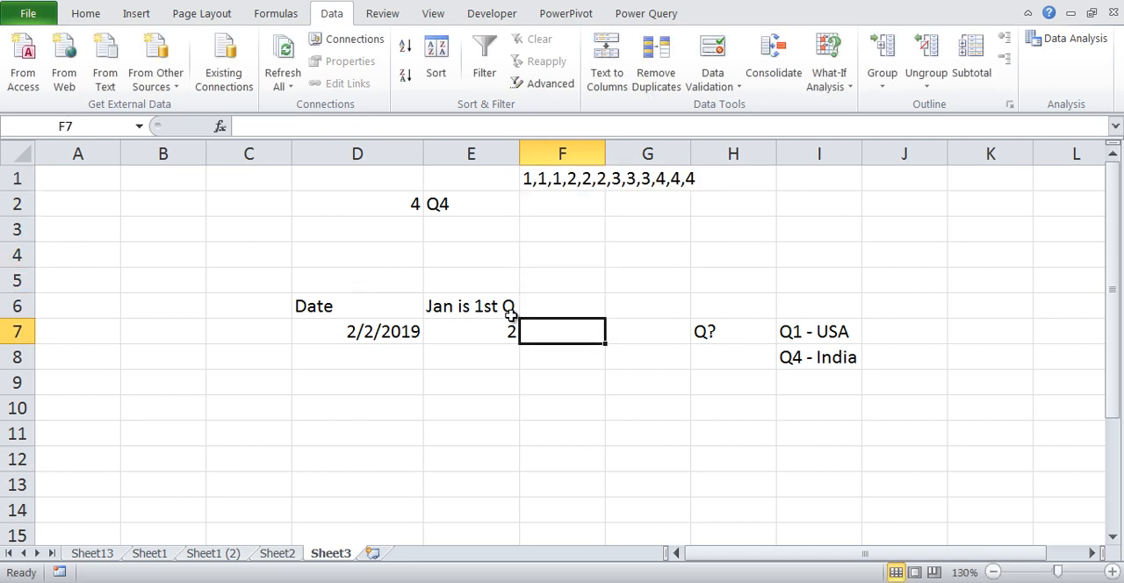
pyautogui.write('=cho')
pyautogui.press('Tab')
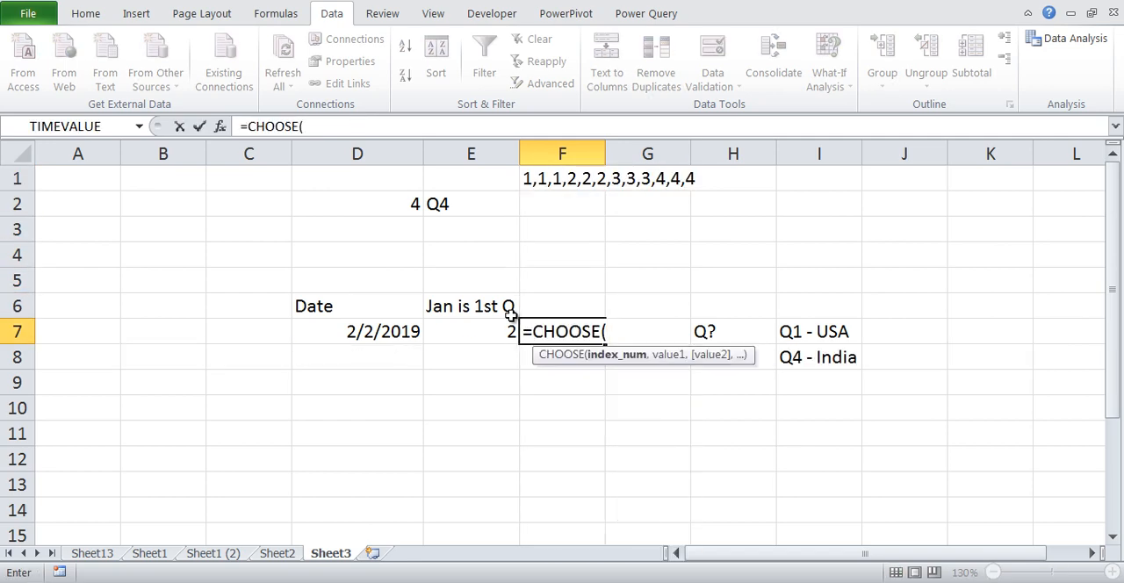
pyautogui.press('Left')
pyautogui.write(',')
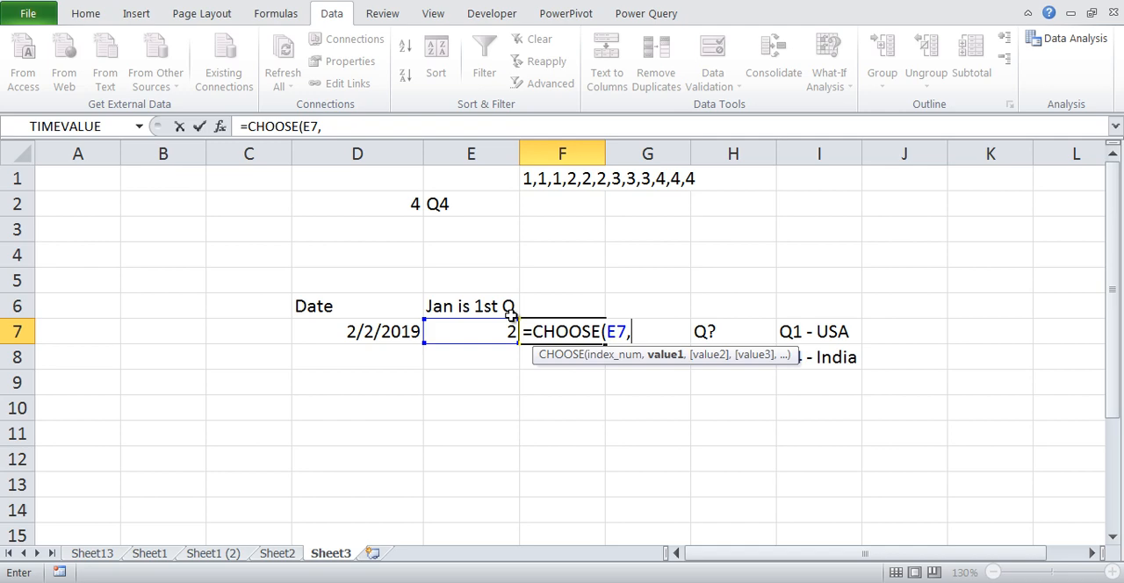
pyautogui.hotkey('ctrl', 'v')
pyautogui.write(')')
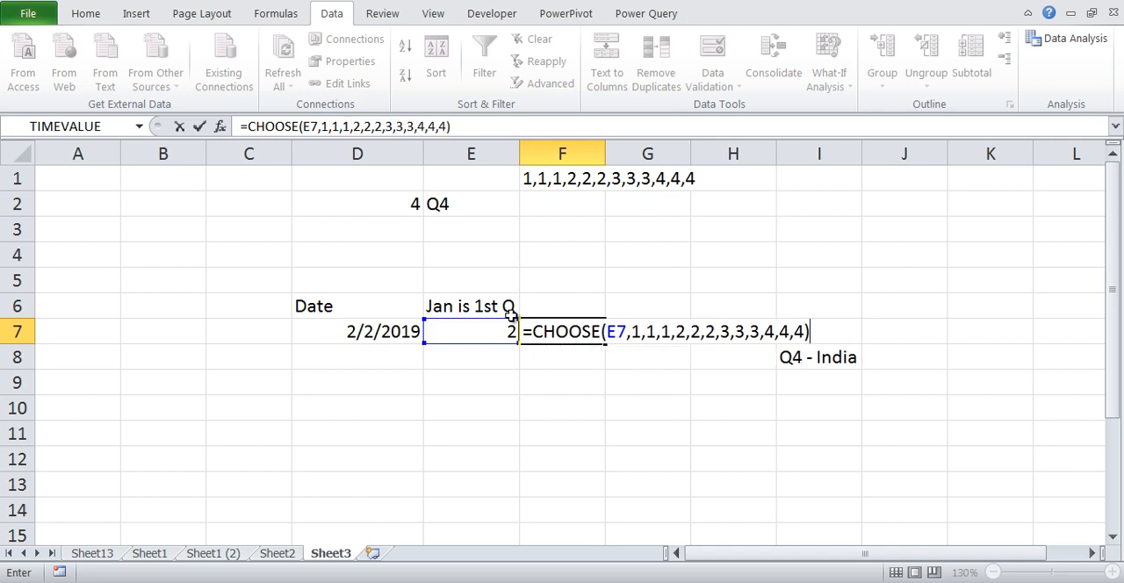
pyautogui.press('Return')
pyautogui.press('Up')
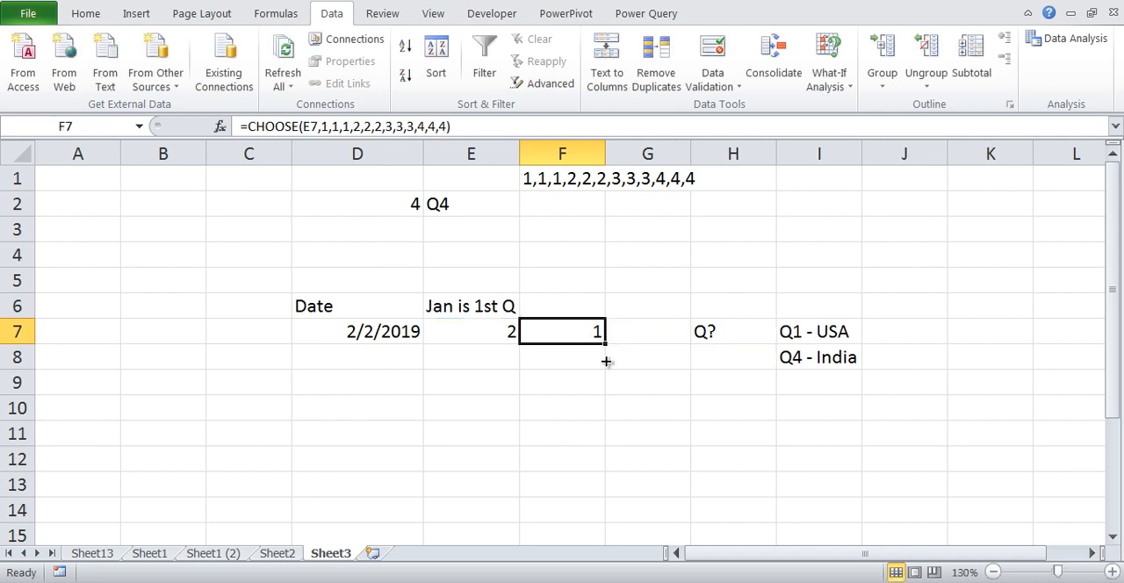
# Copy the date in D7 into D8 and fill the formulas in E7:F7 down to row 11
pyautogui.click(374, 335)
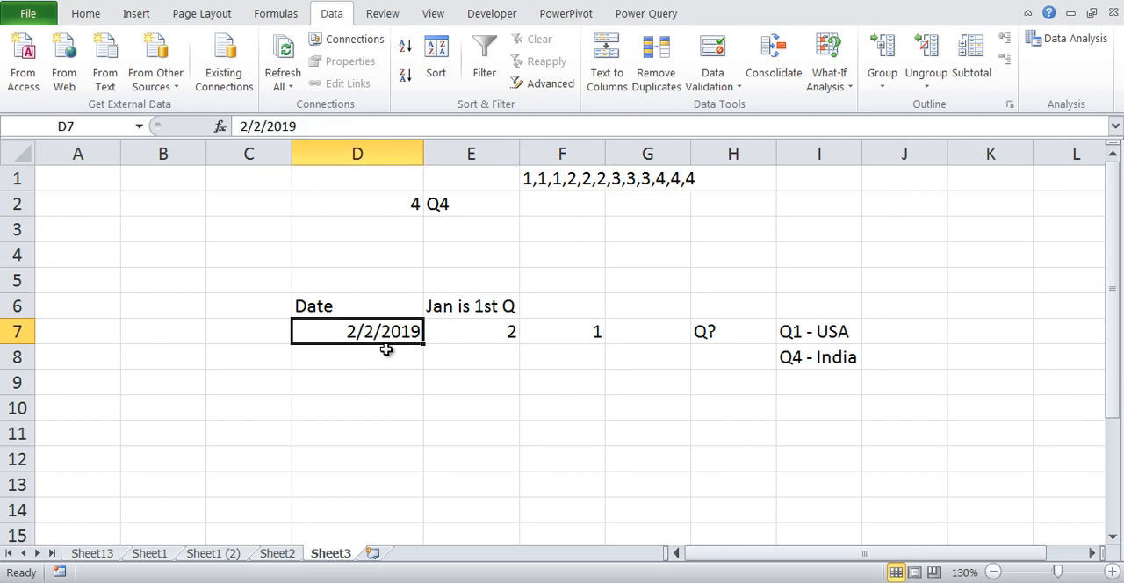
pyautogui.hotkey('ctrl', 'c')
pyautogui.click(391, 362)
pyautogui.hotkey('ctrl', 'v')
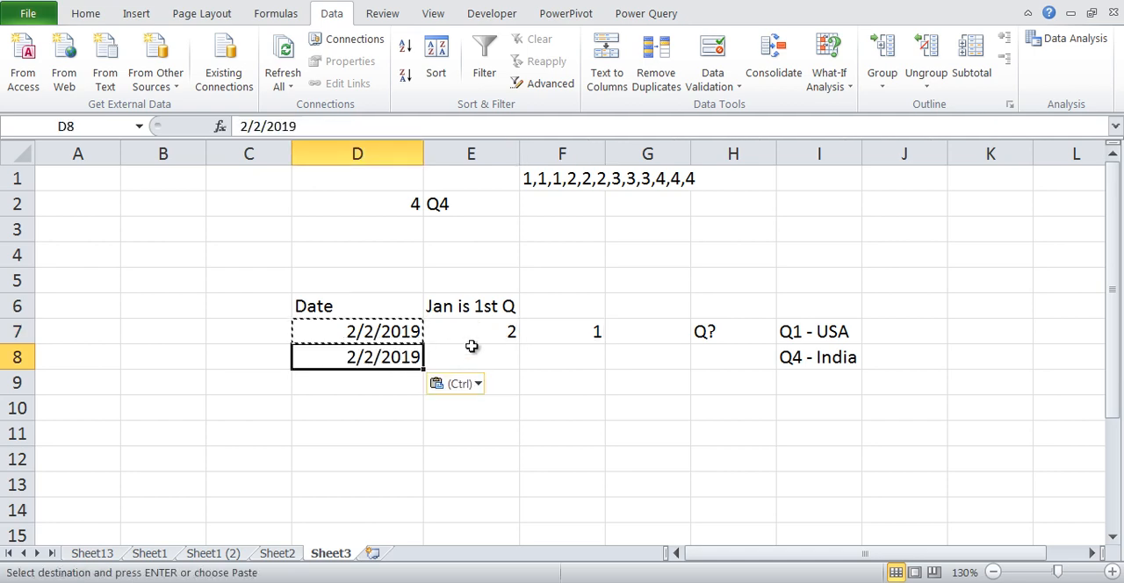
pyautogui.moveTo(441, 331); pyautogui.dragTo(614, 437)
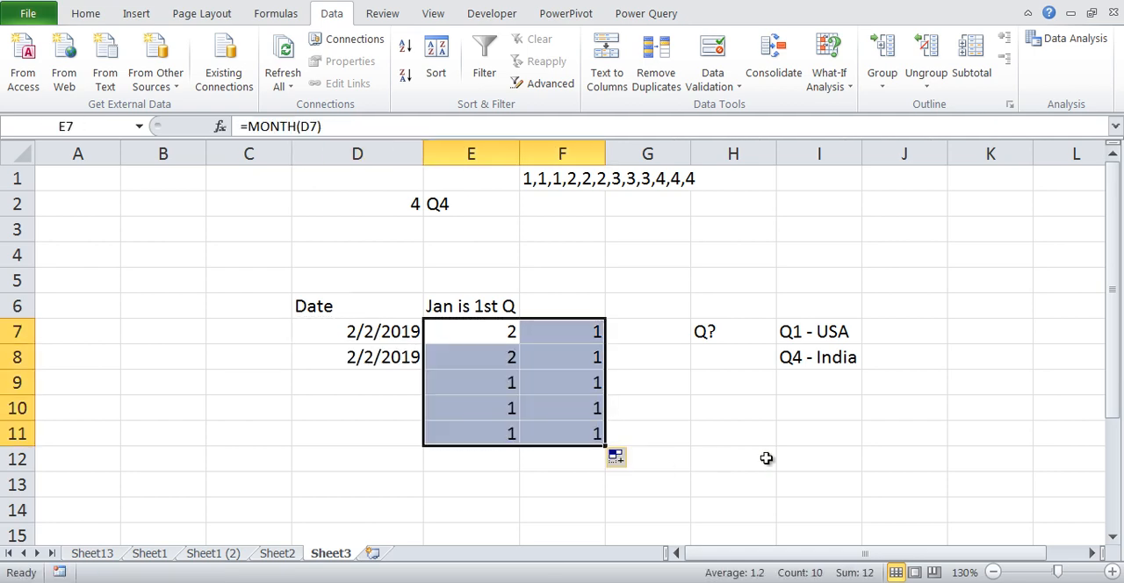
pyautogui.click(764, 458)
# Fill the date in D8 down through D11 as a daily series
pyautogui.click(416, 368)
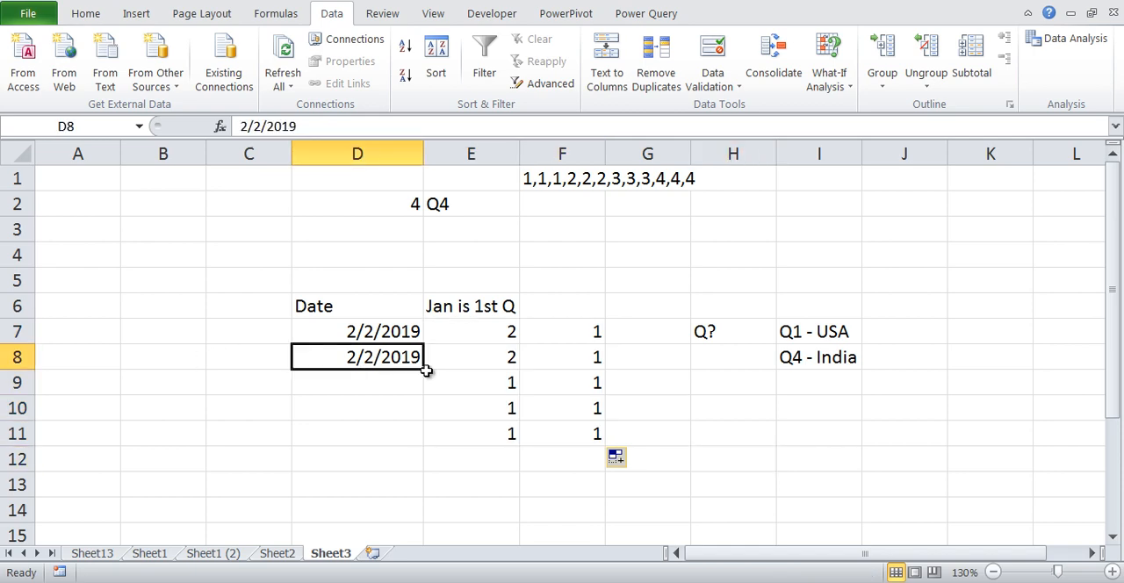
pyautogui.click(427, 373)
pyautogui.click(387, 359)
pyautogui.moveTo(424, 371); pyautogui.dragTo(426, 435)
# Change the month of the date in D8 to 4 so the cell holds 4/2/2019
pyautogui.click(392, 361)
pyautogui.press('F2')
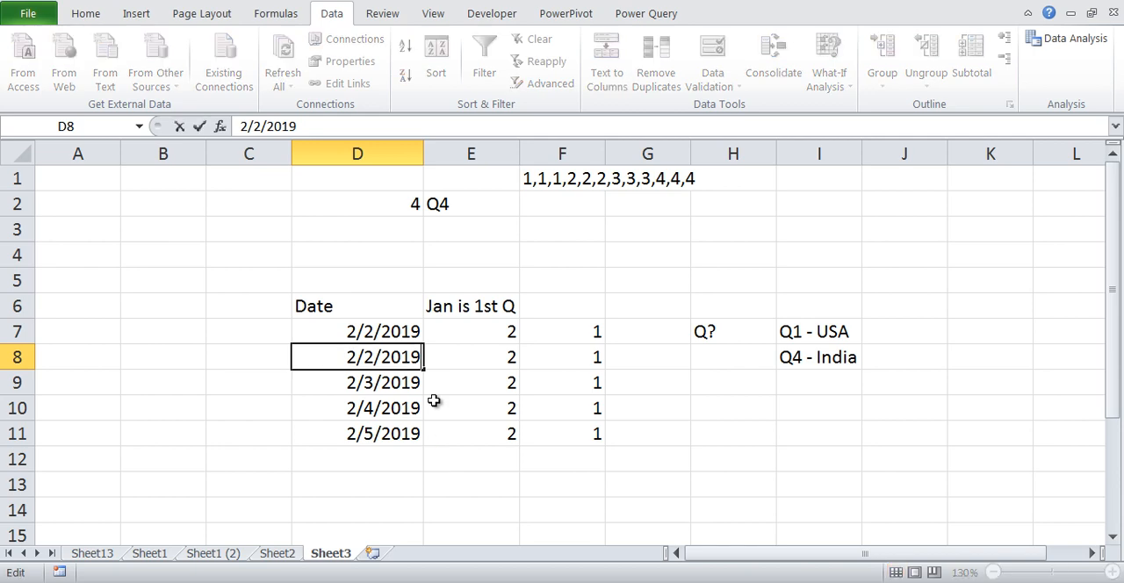
pyautogui.press('Escape')
pyautogui.press('Left')
pyautogui.press('Right')
pyautogui.press('F2')
pyautogui.press('Left')
pyautogui.press('Right')
pyautogui.press('BackSpace')
pyautogui.write('4')
pyautogui.press('Return')
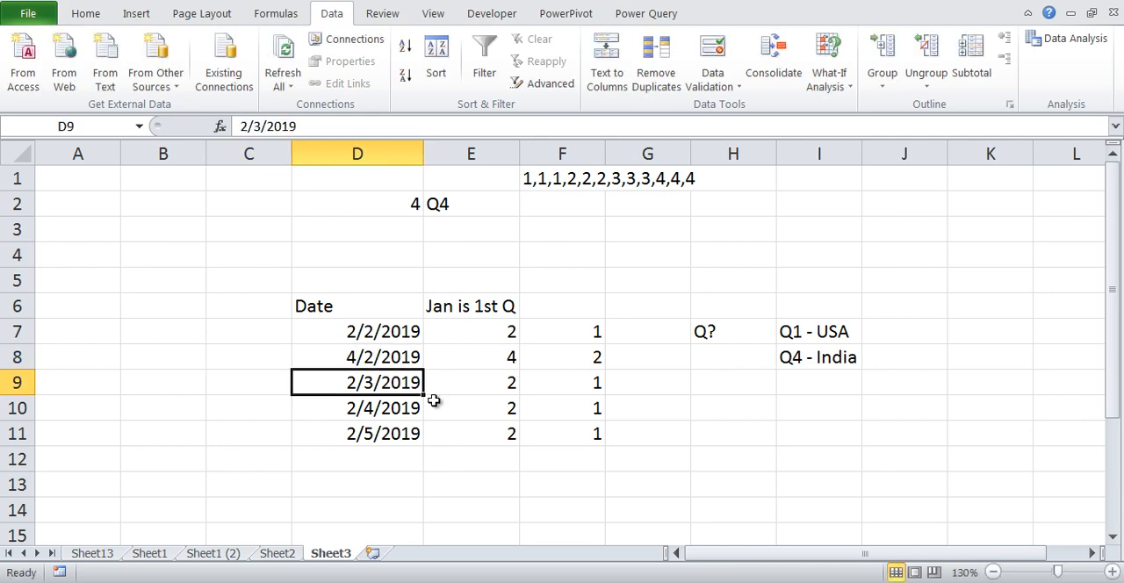
# Format the dates in D7:D11 with the 14-Mar-01 date type
pyautogui.press('Up')
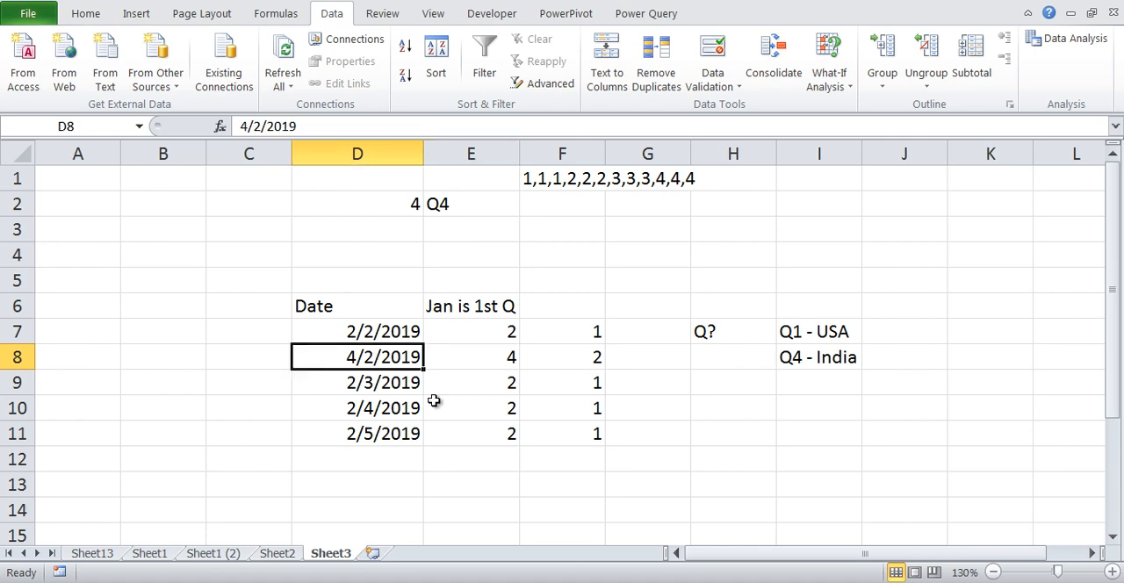
pyautogui.press('Up')
pyautogui.hotkey('ctrl', 'shift', 'Down')
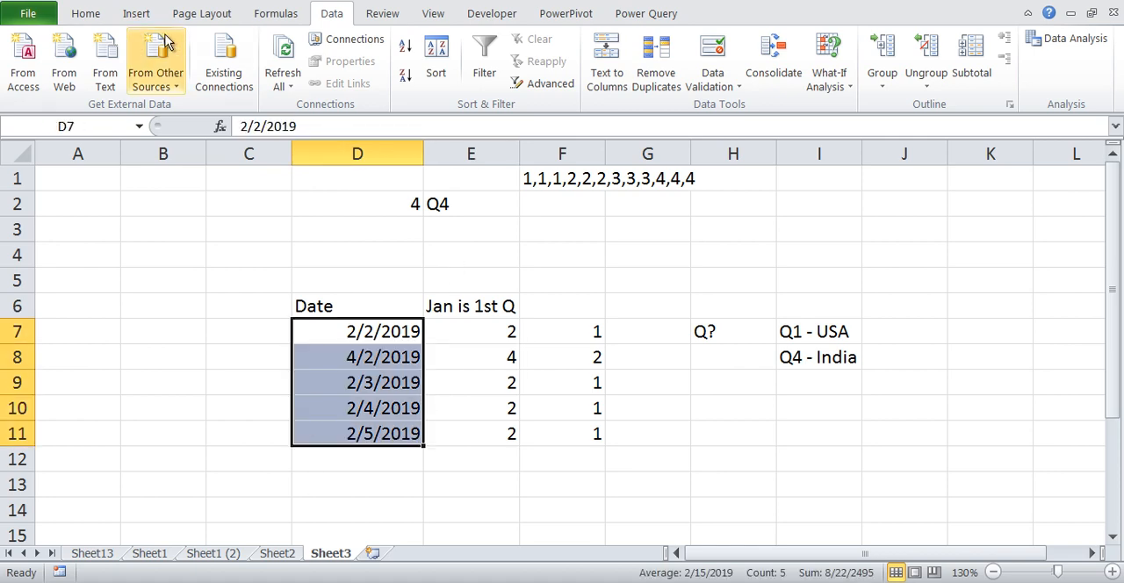
pyautogui.click(85, 13)
pyautogui.click(642, 47)
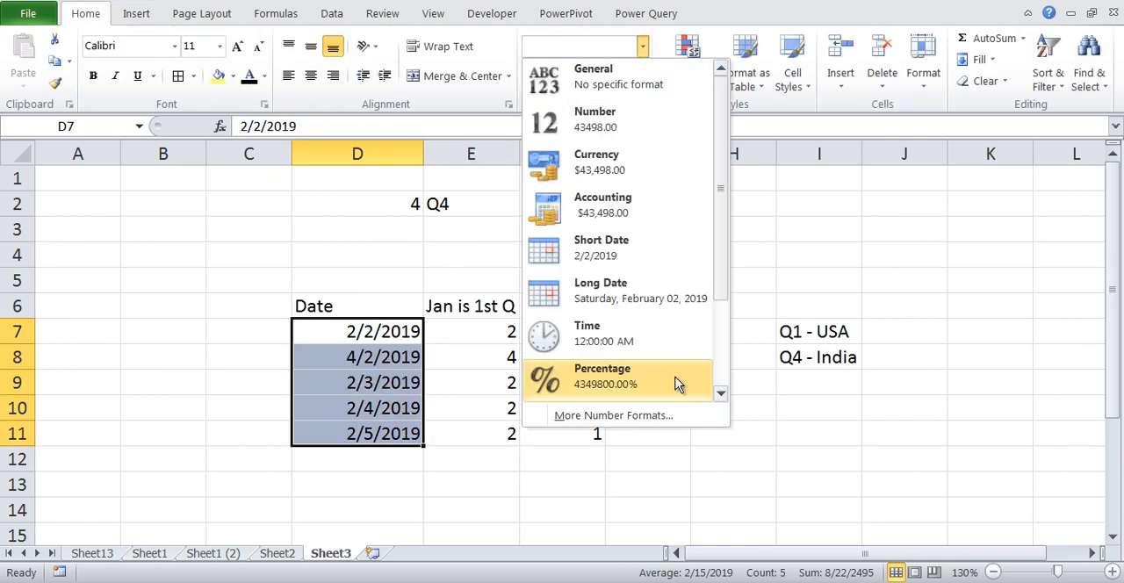
pyautogui.click(615, 415)
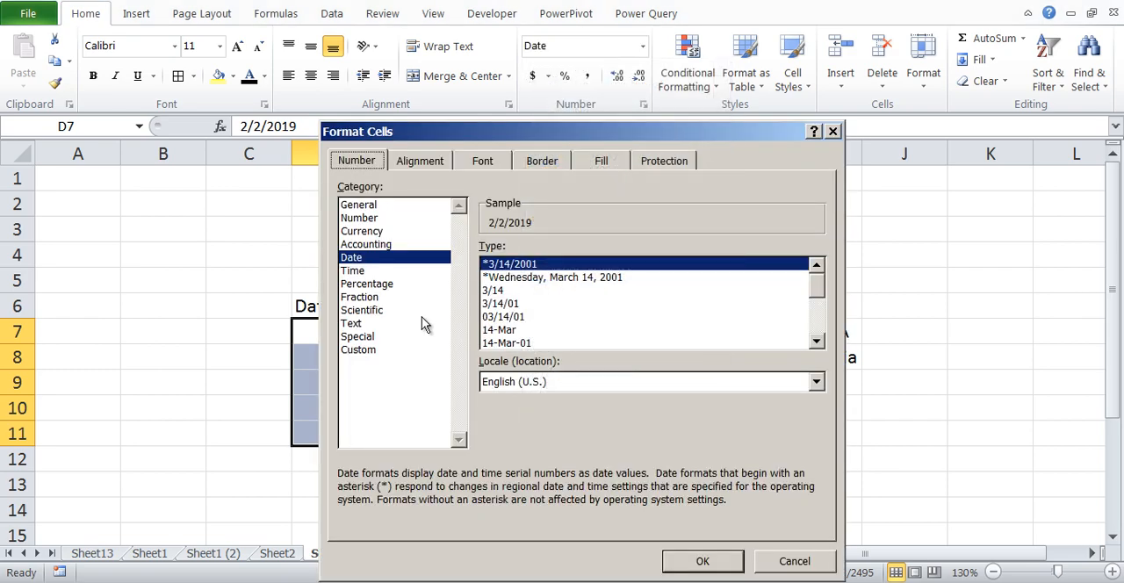
pyautogui.click(530, 330)
pyautogui.click(537, 343)
pyautogui.click(702, 561)
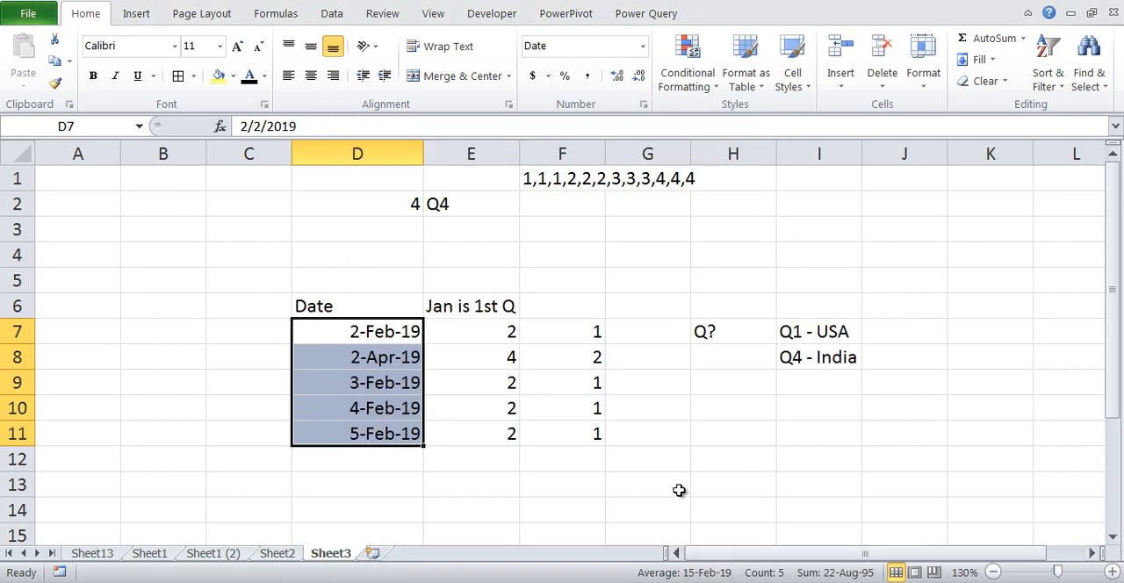
# Change the month of the date in D9 to 7 so the cell holds 7/3/2019
pyautogui.click(382, 363)
pyautogui.press('Down')
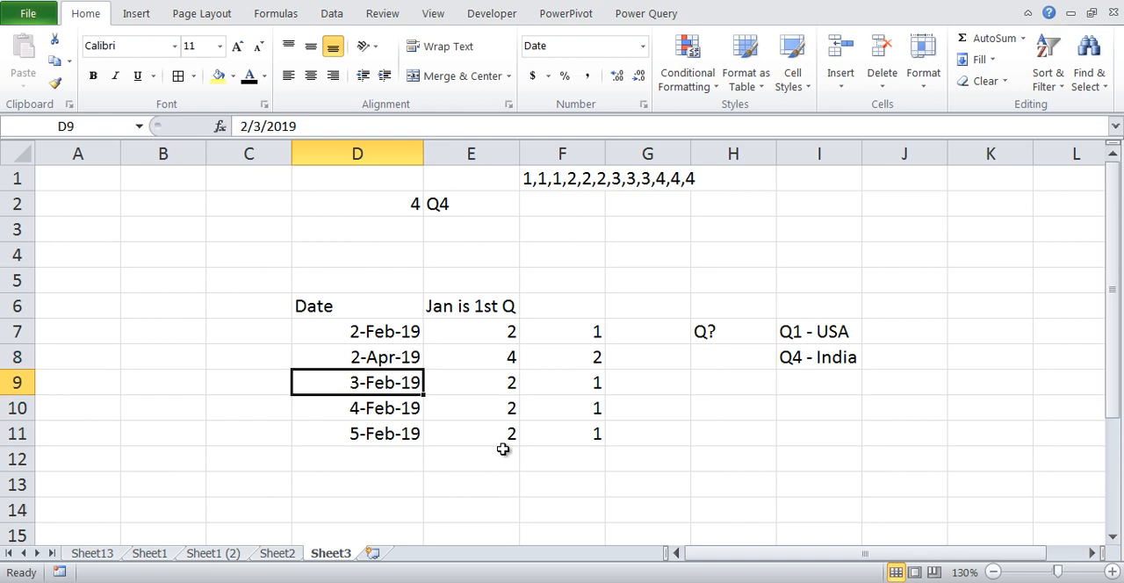
pyautogui.press('Left')
pyautogui.press('Right')
pyautogui.press('F2')
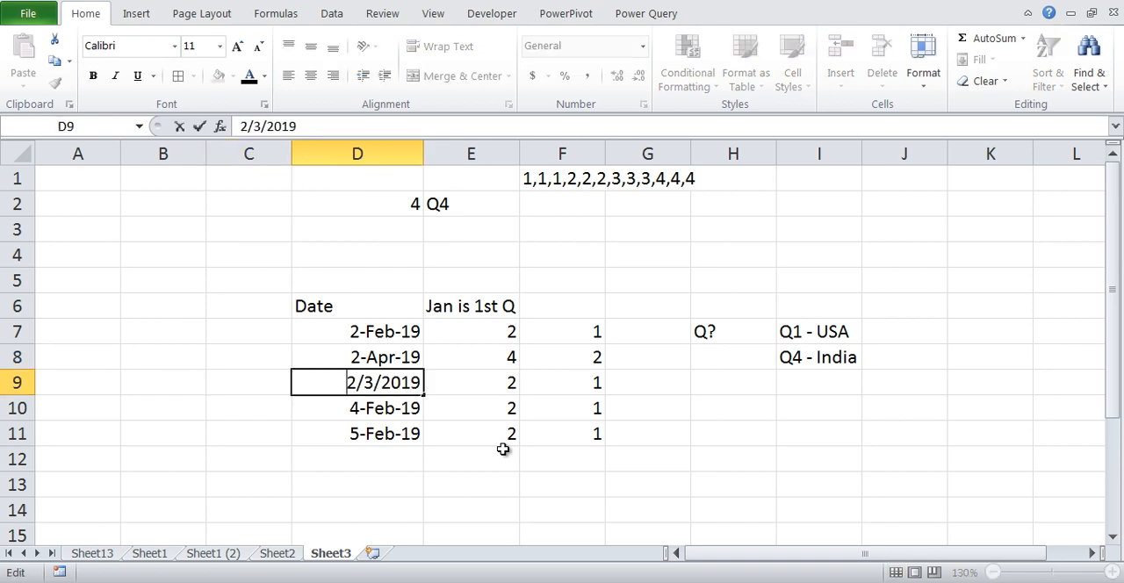
pyautogui.press('BackSpace')
pyautogui.write('7')
pyautogui.press('Return')
pyautogui.press('Up')
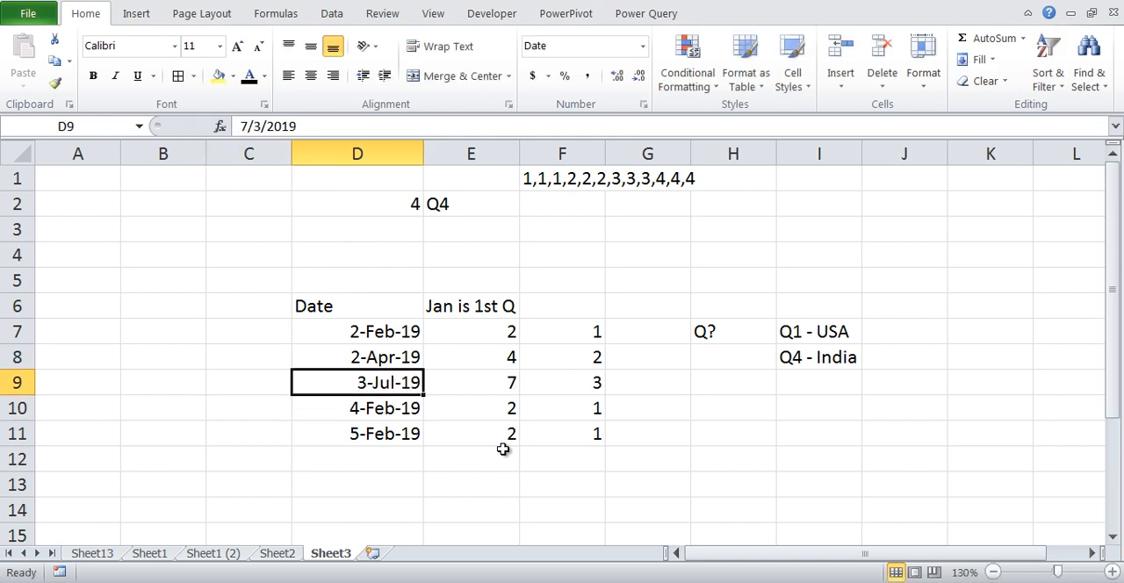
# Change the month of the date in D10 to 12 and check its quarter formula in F10
pyautogui.press('Right')
pyautogui.press('Right')
pyautogui.press('Down')
pyautogui.press('Left')
pyautogui.press('Left')
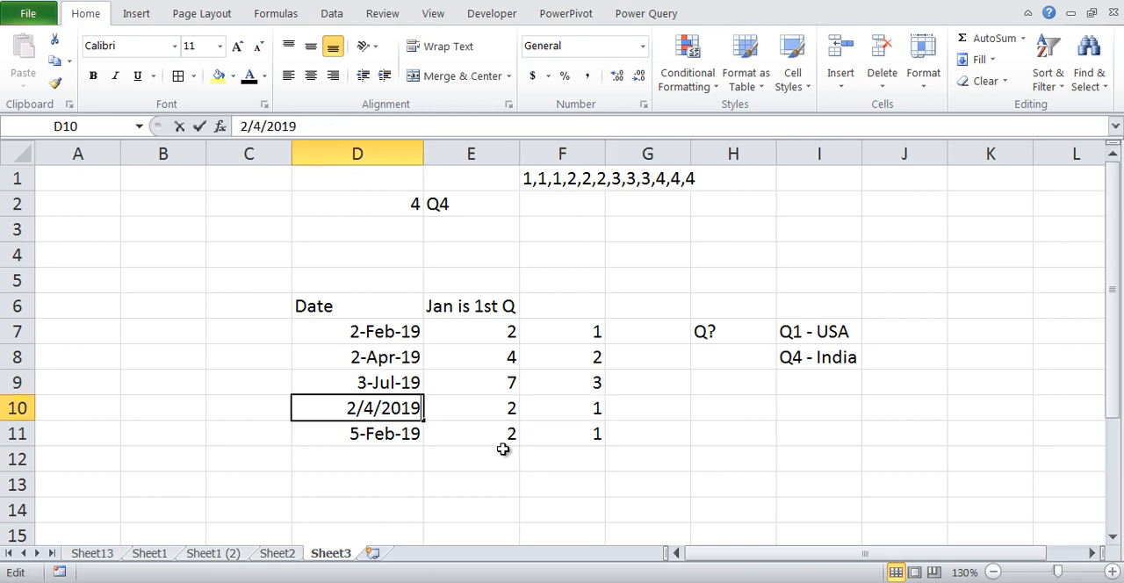
pyautogui.press('F2')
pyautogui.press('BackSpace')
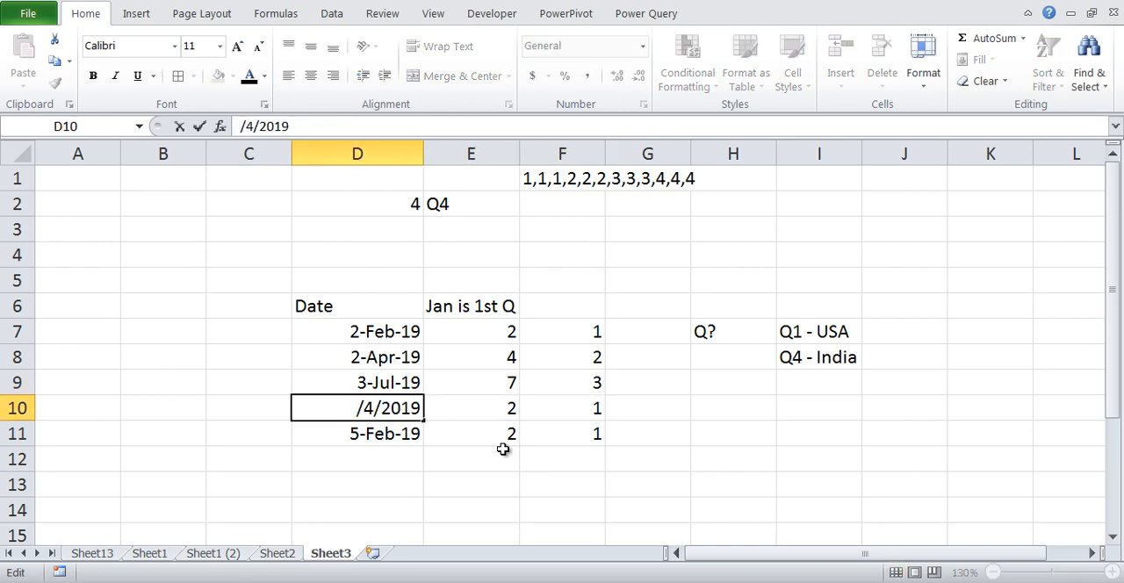
pyautogui.write('1,2')
pyautogui.press('Return')
pyautogui.press('Right')
pyautogui.press('Right')
pyautogui.press('Up')
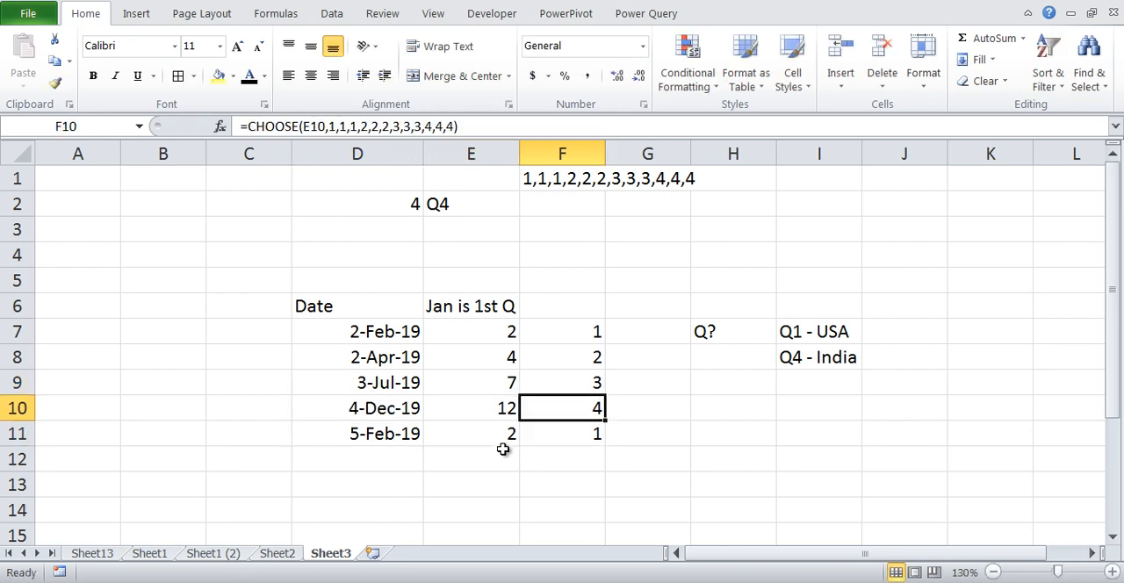
# Clear the contents of D11:F11
pyautogui.press('Down')
pyautogui.press('Left')
pyautogui.press('Left')
pyautogui.hotkey('shift', 'Right')
pyautogui.hotkey('shift', 'Right')
pyautogui.press('Delete')
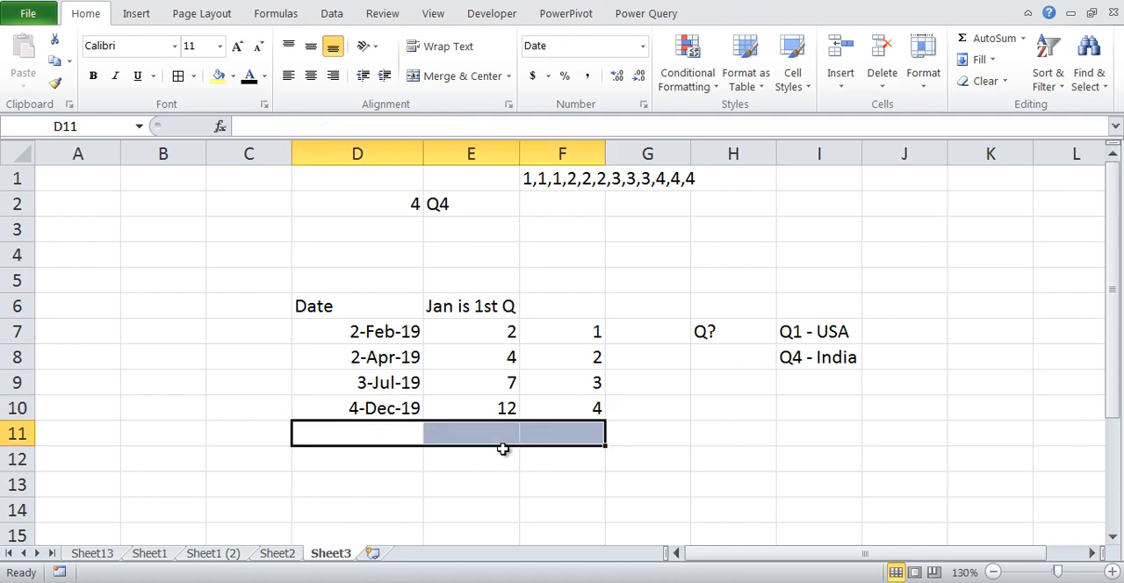
# Copy the MONTH(D7) expression without its equals sign from the formula in E7, keeping the formula intact
pyautogui.press('Right')
pyautogui.press('Right')
pyautogui.press('Right')
pyautogui.press('Up')
pyautogui.press('Up')
pyautogui.press('Up')
pyautogui.press('Up')
pyautogui.press('Up')
pyautogui.press('Left')
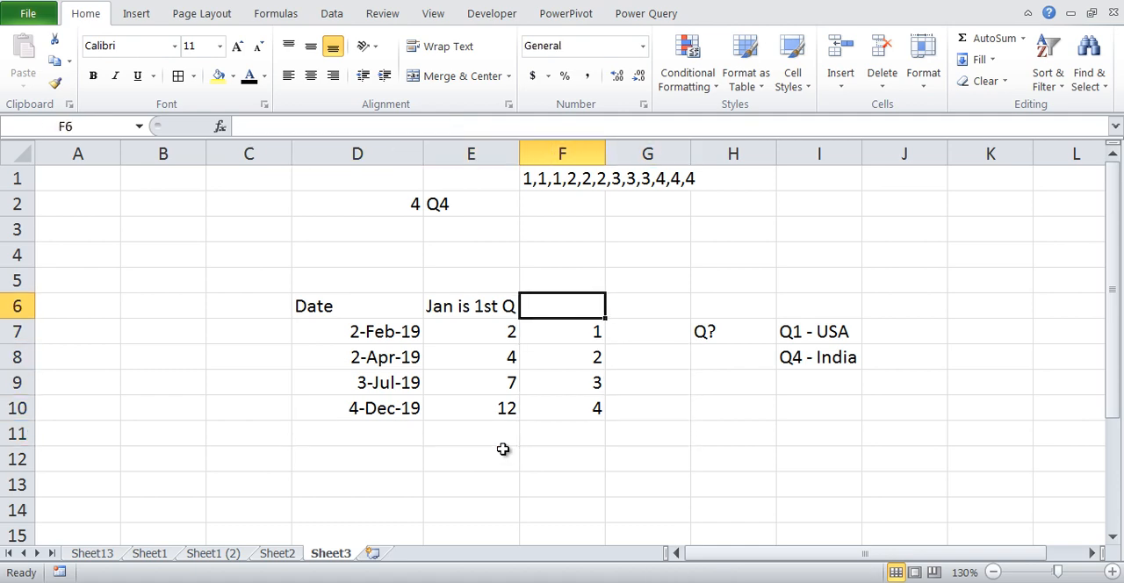
pyautogui.press('Down')
pyautogui.press('Left')
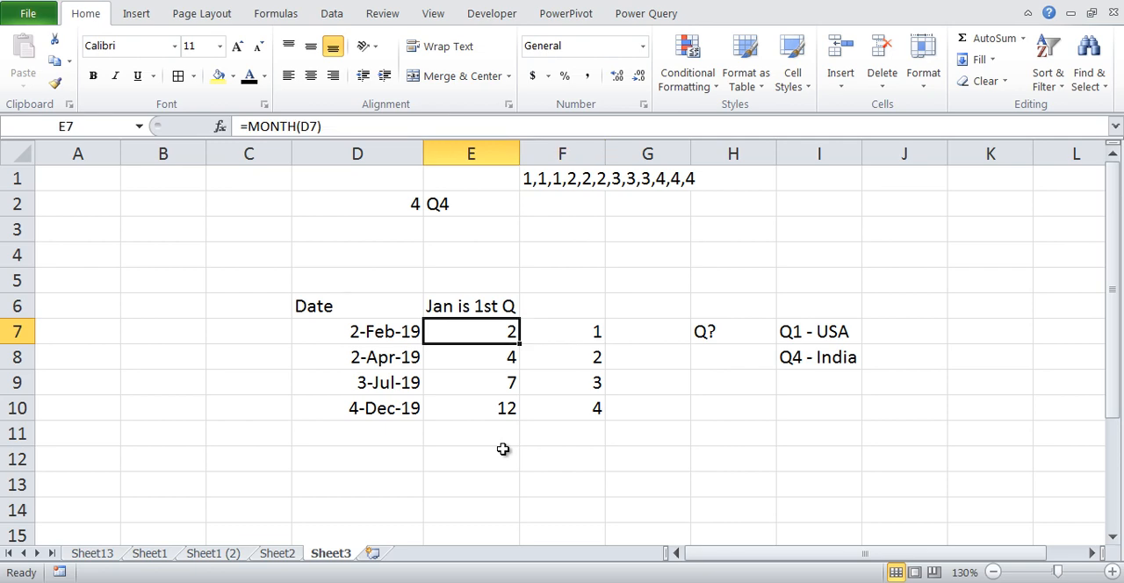
pyautogui.press('F2')
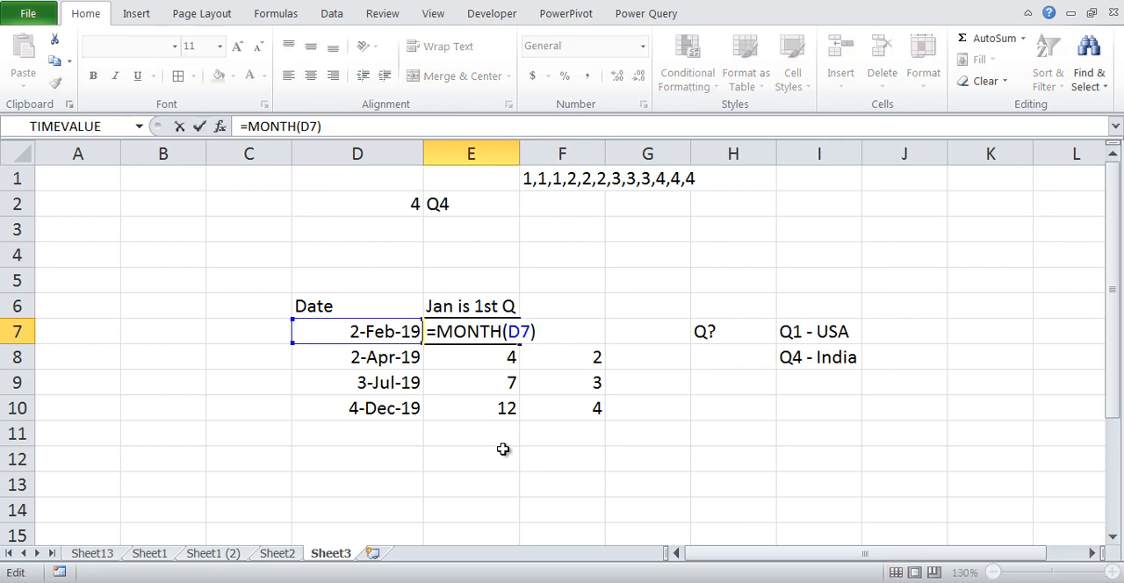
pyautogui.hotkey('shift', 'Home')
pyautogui.hotkey('shift', 'Right')
pyautogui.hotkey('ctrl', 'c')
pyautogui.press('Return')
# Replace the E7 reference in the F7 CHOOSE formula with the copied MONTH(D7) expression
pyautogui.press('Right')
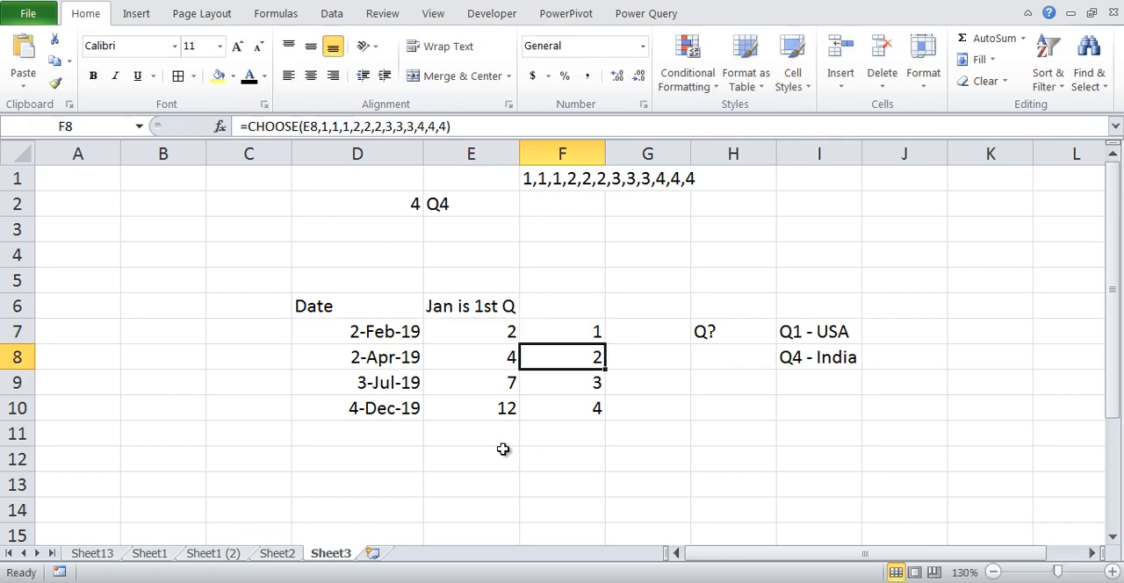
pyautogui.press('Up')
pyautogui.press('F2')
pyautogui.press('Left')
pyautogui.press('Left')
pyautogui.press('Left')
pyautogui.press('Left')
pyautogui.press('Left')
pyautogui.press('Left')
pyautogui.press('Left')
pyautogui.press('Left')
pyautogui.press('Left')
pyautogui.press('Left')
pyautogui.press('Left')
pyautogui.press('Left')
pyautogui.press('Left')
pyautogui.press('Left')
pyautogui.press('Left')
pyautogui.press('Left')
pyautogui.press('Left')
pyautogui.press('Left')
pyautogui.press('Left')
pyautogui.press('Left')
pyautogui.press('Left')
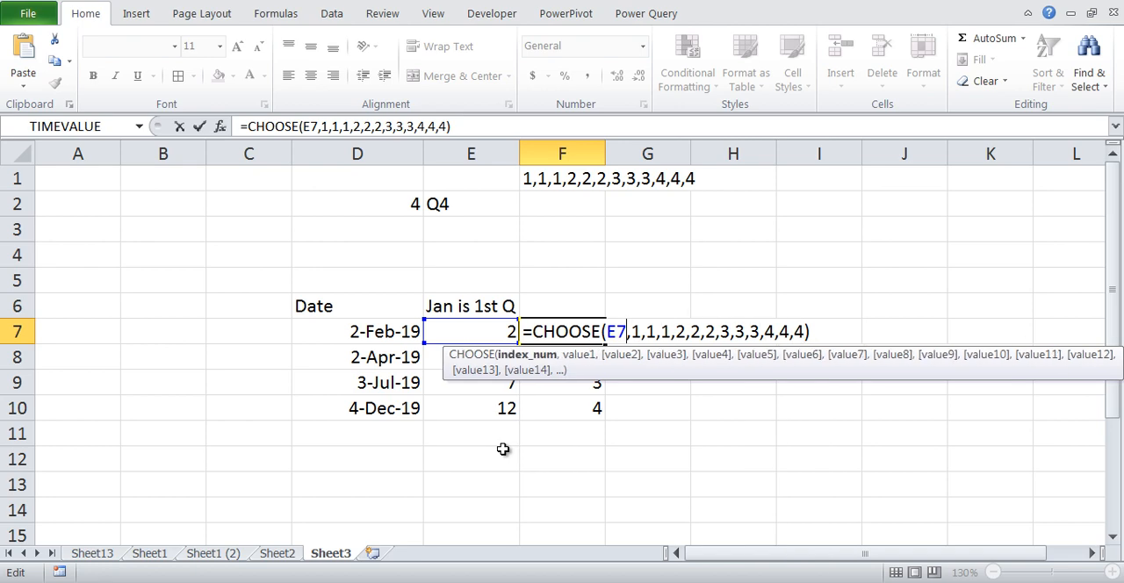
pyautogui.press('BackSpace')
pyautogui.press('BackSpace')
pyautogui.hotkey('ctrl', 'v')
pyautogui.press('Return')
# Copy the combined CHOOSE and MONTH formula from F7 down through F10
pyautogui.press('Up')
pyautogui.hotkey('ctrl', 'c')
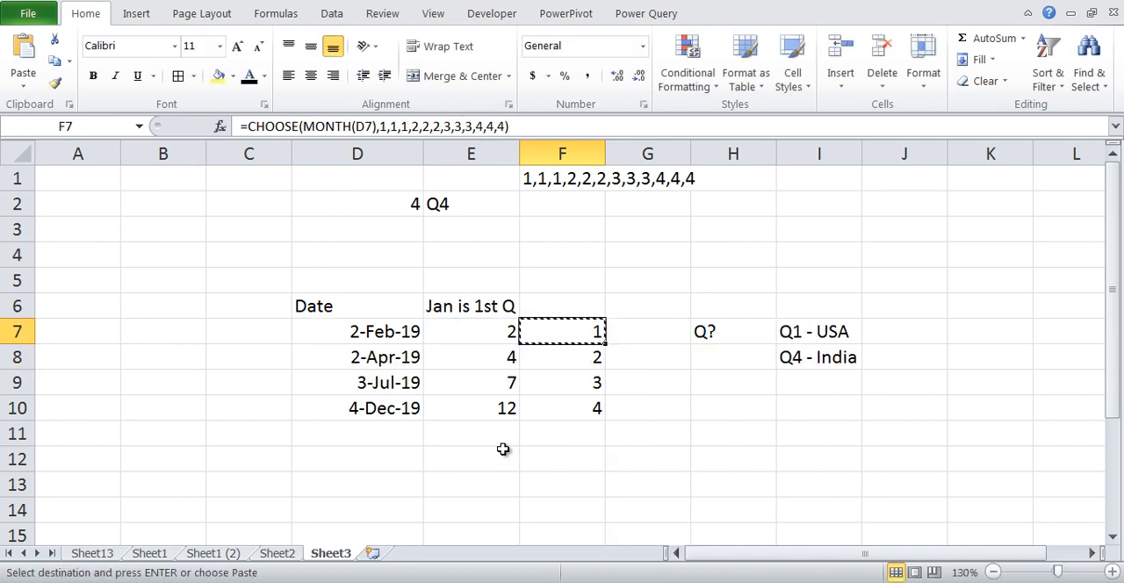
pyautogui.hotkey('ctrl', 'shift', 'Down')
pyautogui.hotkey('ctrl', 'v')
# Clear the helper month numbers in E7:E10
pyautogui.press('Left')
pyautogui.hotkey('ctrl', 'shift', 'Down')
pyautogui.press('Delete')
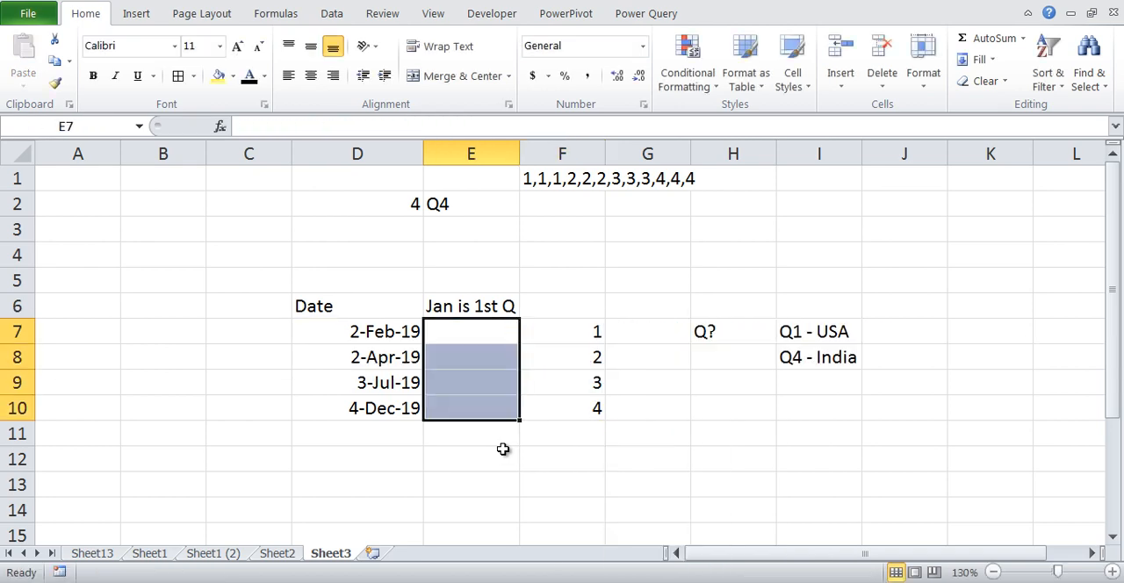
# Move the heading "Jan is 1st Q" from E6 to F6 and autofit the width of column F
pyautogui.press('Up')
pyautogui.hotkey('ctrl', 'x')
pyautogui.press('Right')
pyautogui.press('Return')
pyautogui.press('Down')
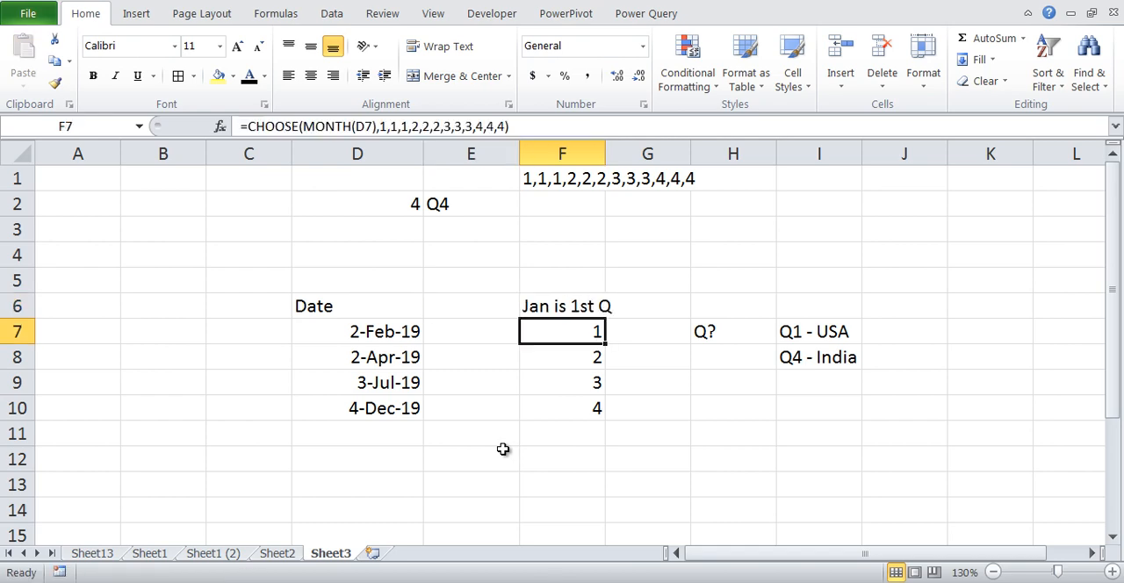
pyautogui.doubleClick(605, 148)
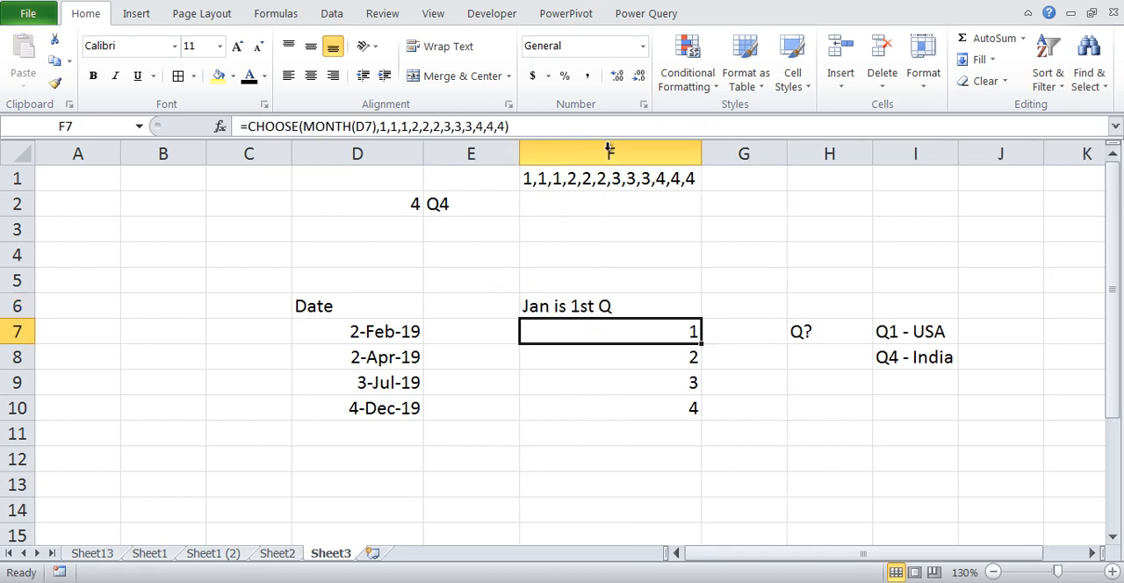
# Enter the heading "Apr is 1st Q" in cell E6
pyautogui.click(622, 311)
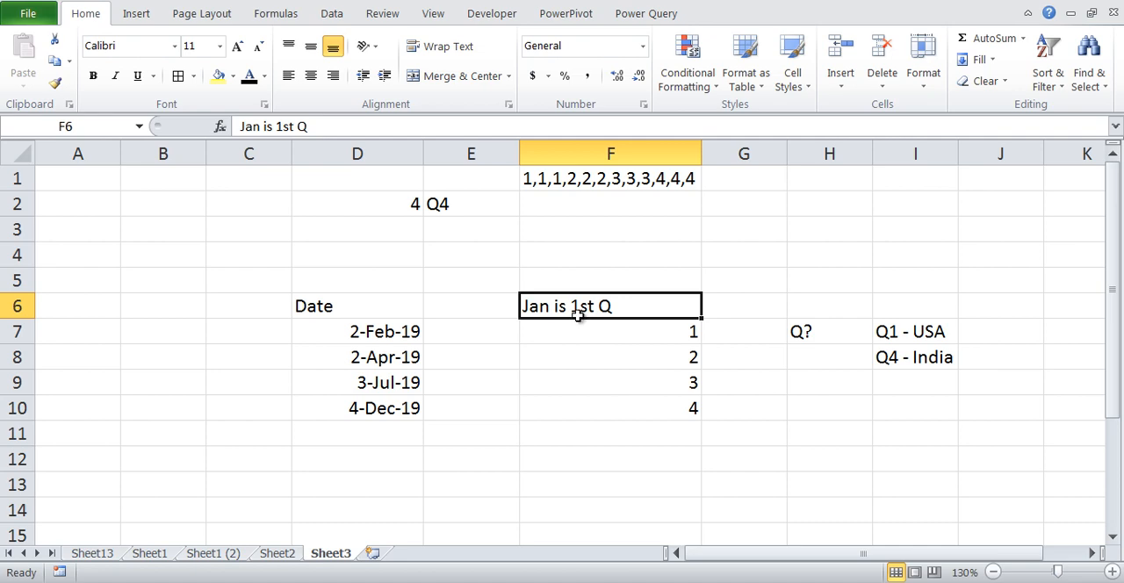
pyautogui.click(511, 310)
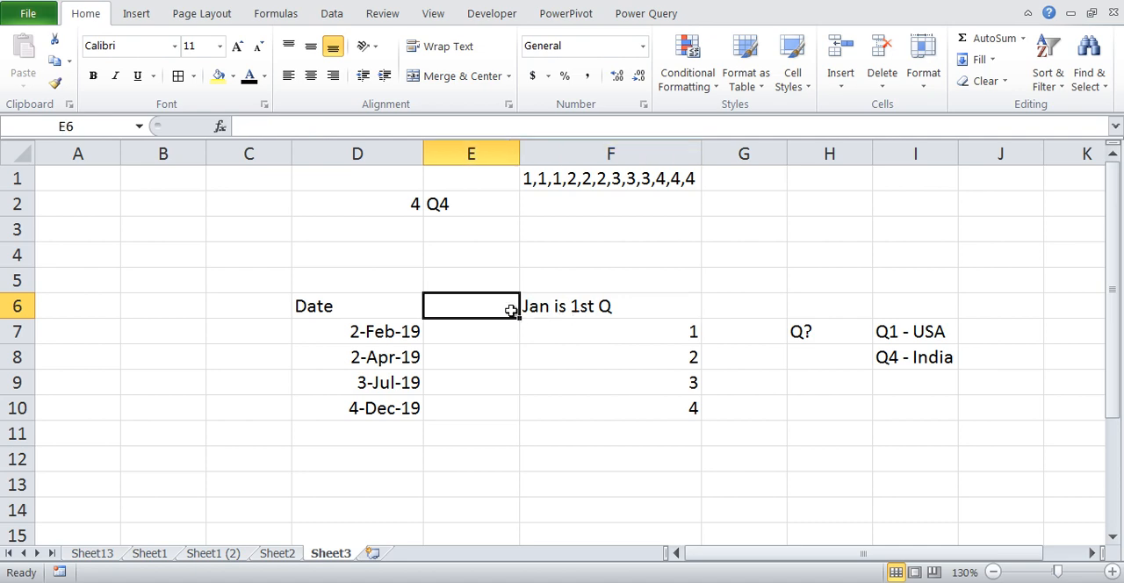
pyautogui.write('Apr is 1s')
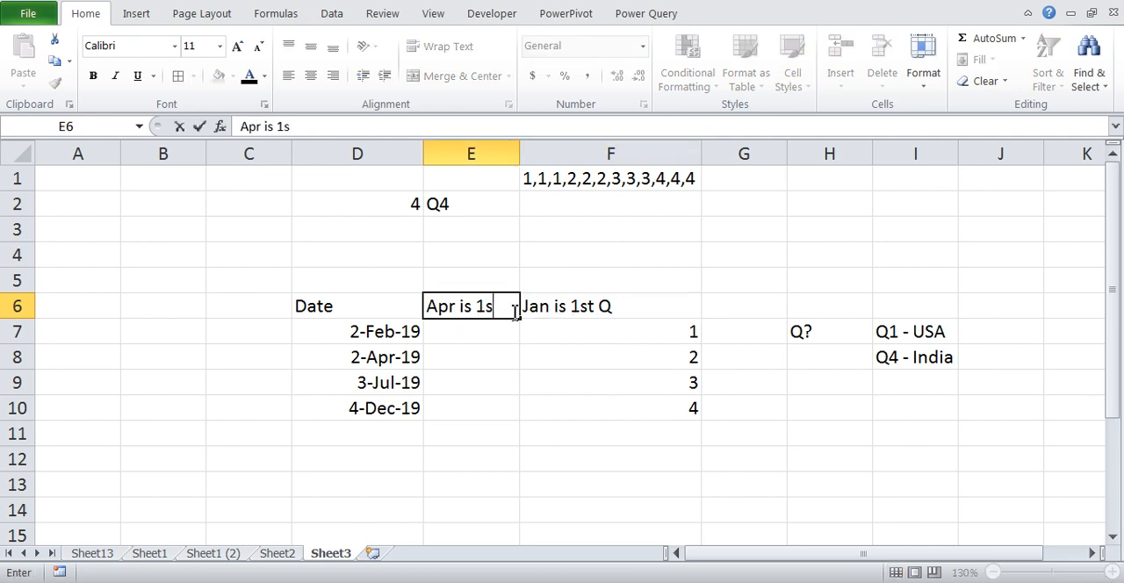
pyautogui.write('t Q')
pyautogui.press('Return')
# Enter the April-start quarter sequence 4,4,4,1,1,1,2,2,2,3,3,3 in cell F2
pyautogui.click(550, 206)
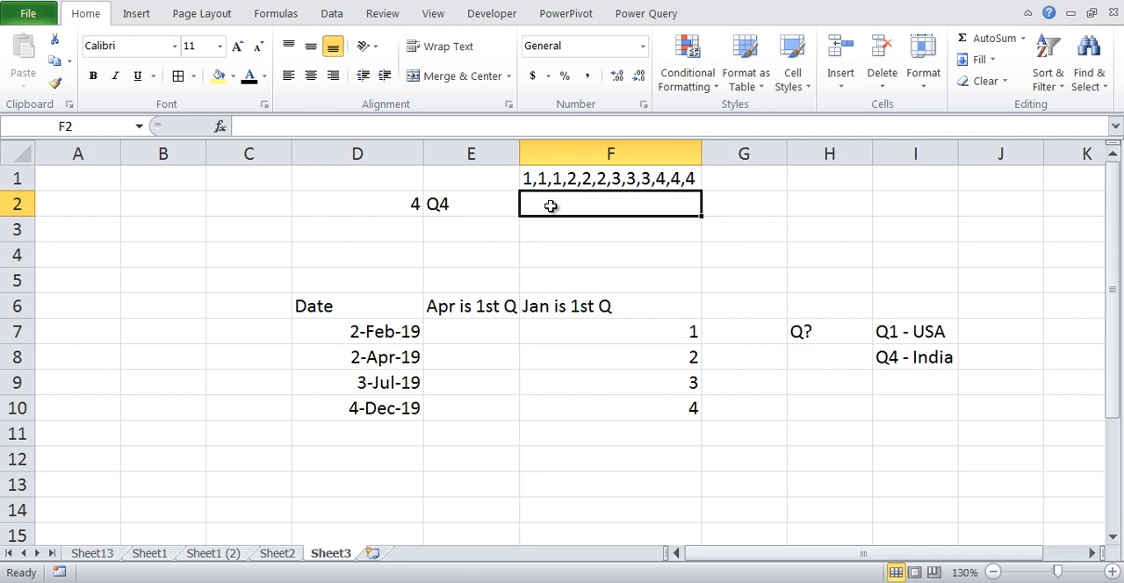
pyautogui.write('4')
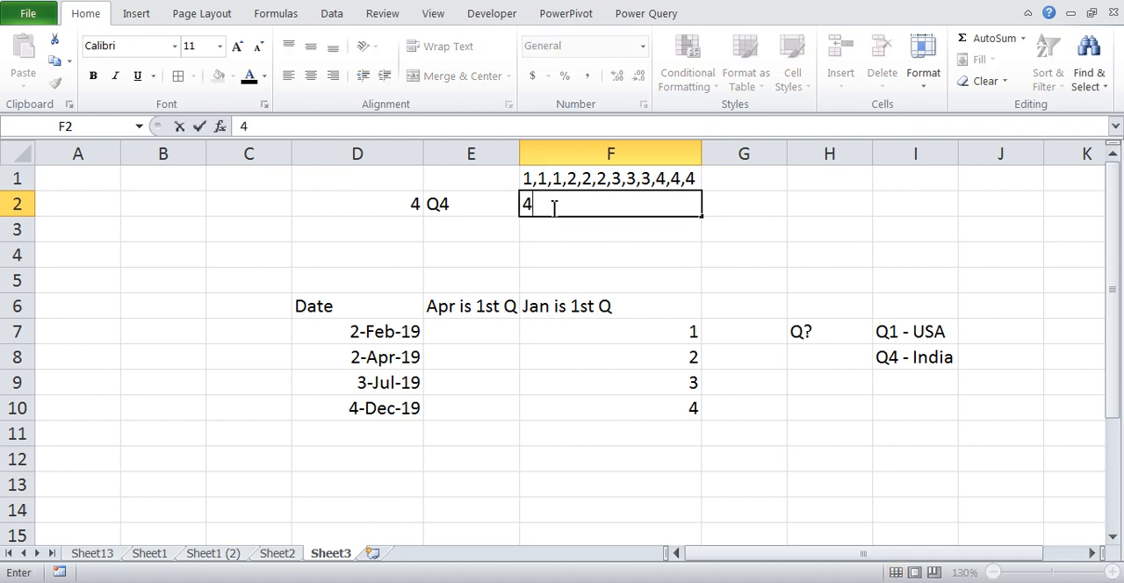
pyautogui.write(',4,4,1,1,1')
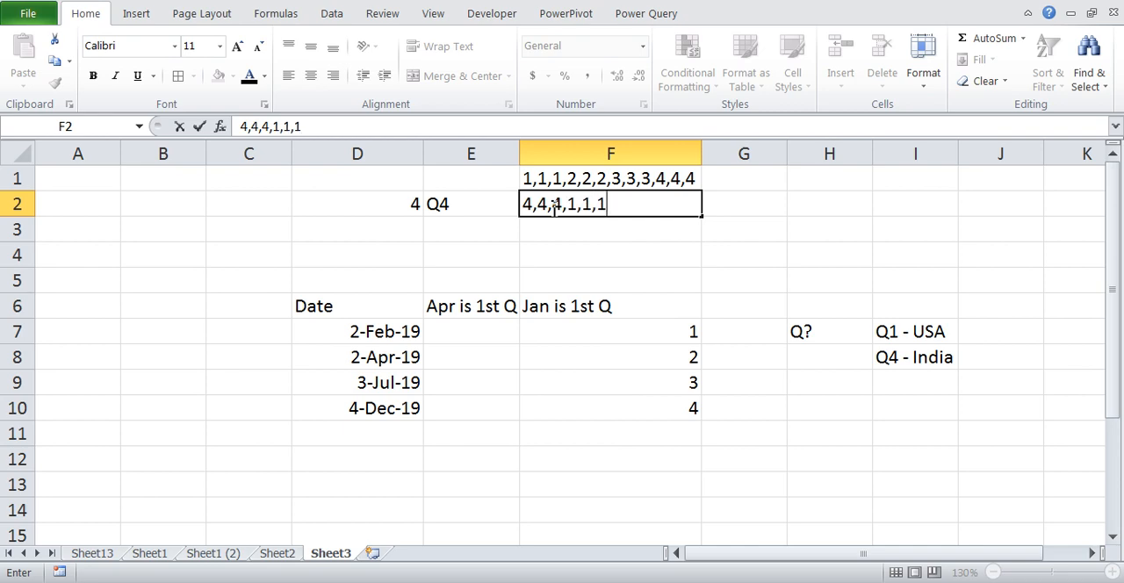
pyautogui.write(',2,2,2,')
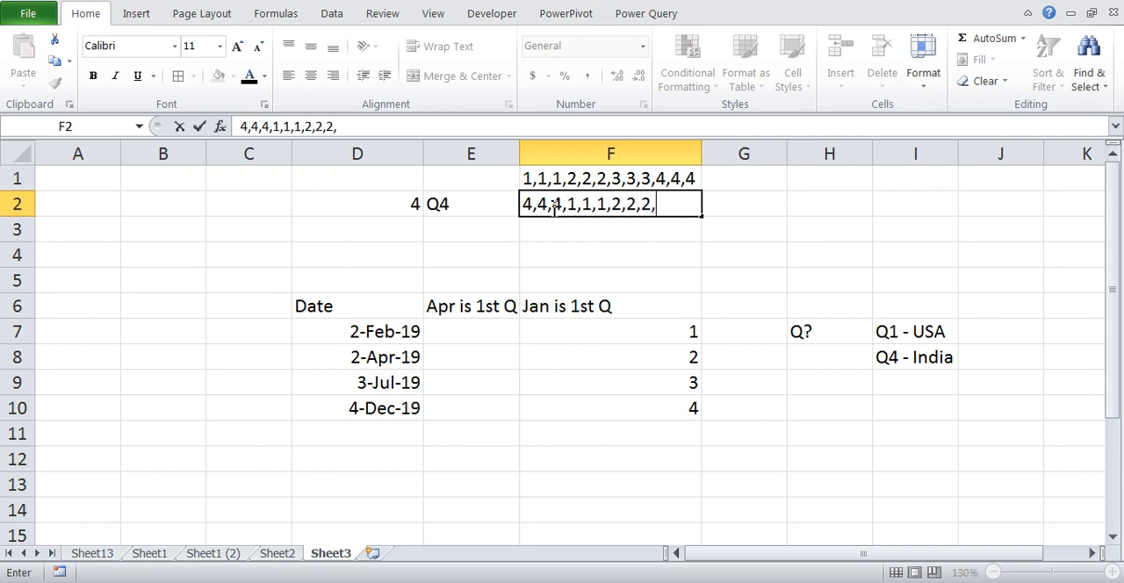
pyautogui.write('3,3,3')
pyautogui.press('Return')
# Copy the quarter sequence text from inside cell F2, leaving the cell's content as it is
pyautogui.click(554, 210)
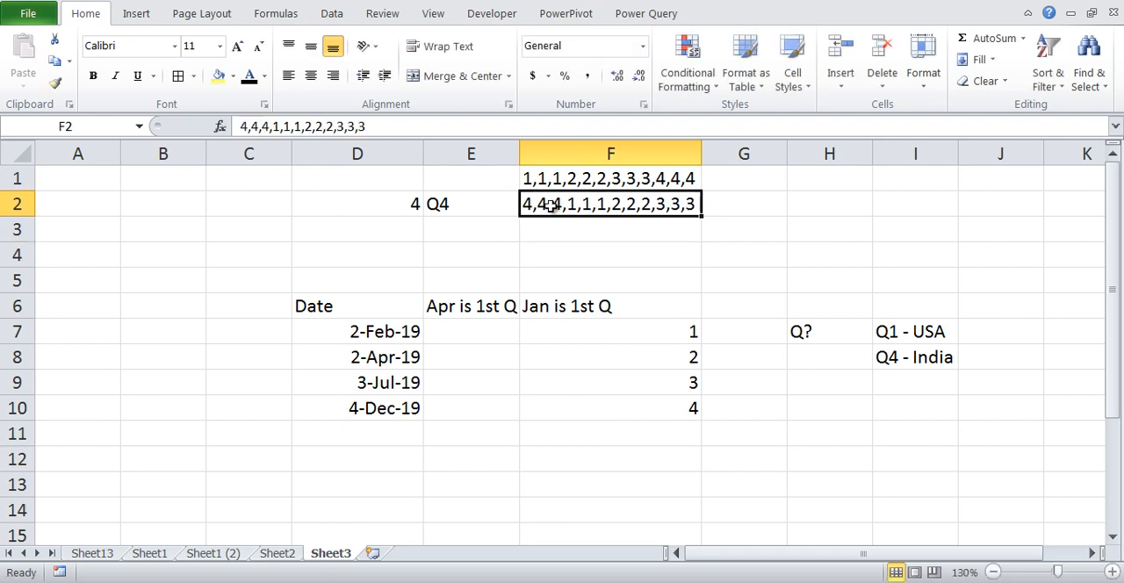
pyautogui.press('F2')
pyautogui.hotkey('shift', 'Home')
pyautogui.hotkey('ctrl', 'c')
pyautogui.press('Escape')
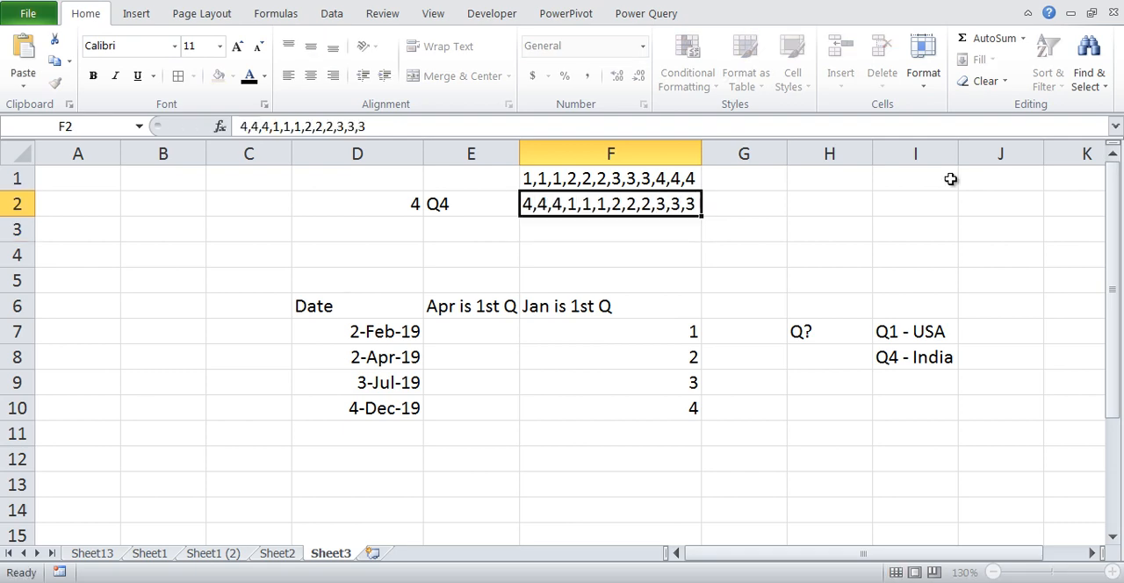
# Enter =CHOOSE(MONTH(D7),4,4,4,1,1,1,2,2,2,3,3,3) in E7, pasting the copied sequence as the list of values
pyautogui.press('Down')
pyautogui.press('Down')
pyautogui.press('Down')
pyautogui.press('Down')
pyautogui.press('Down')
pyautogui.press('Left')
pyautogui.write('=c')
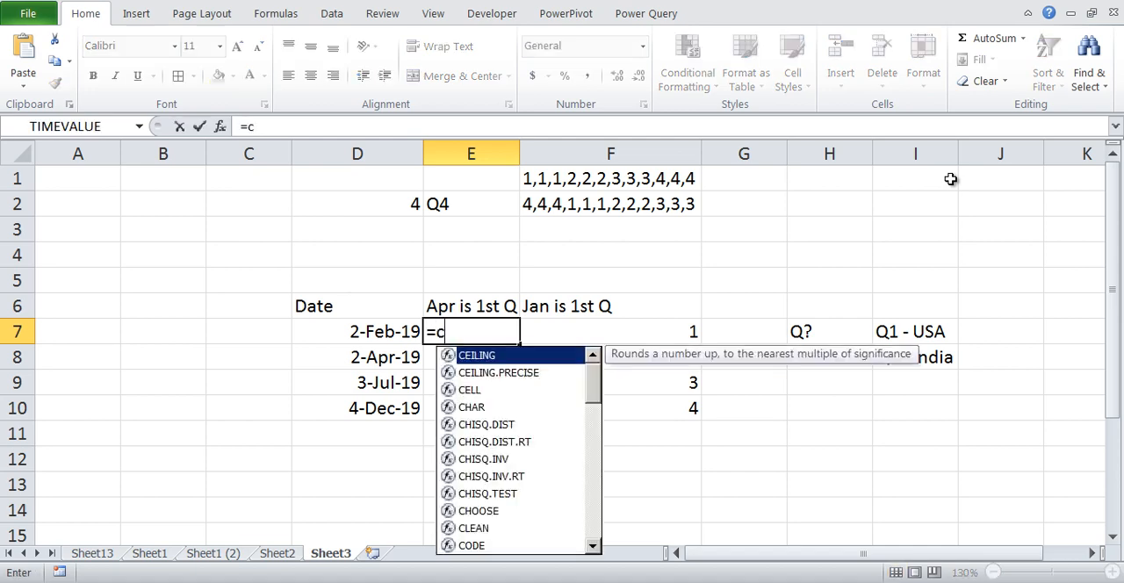
pyautogui.write('ho')
pyautogui.press('Tab')
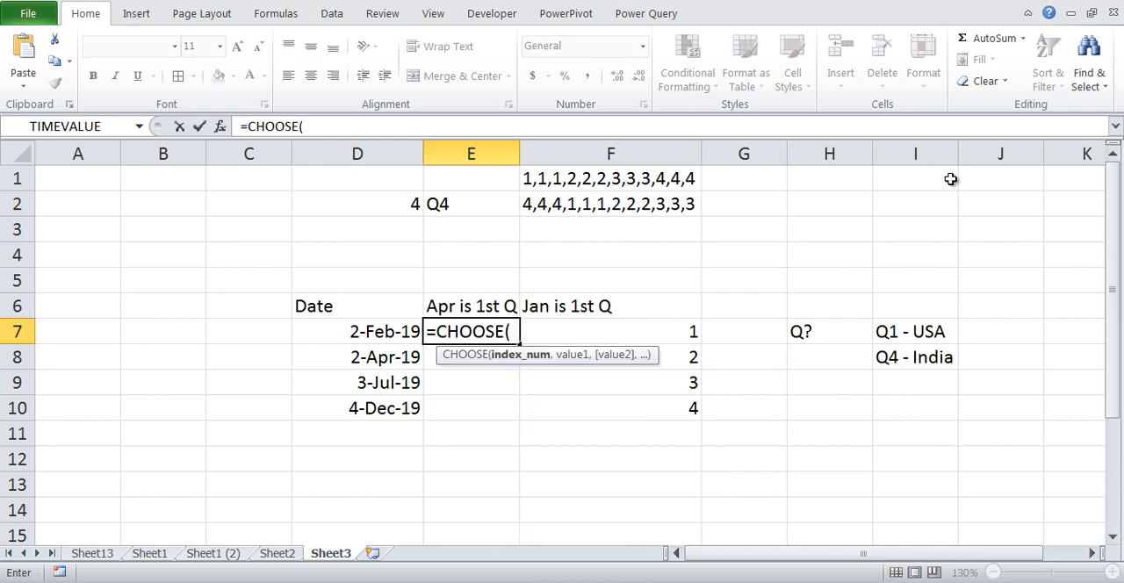
pyautogui.write('mon')
pyautogui.press('Tab')
pyautogui.press('Left')
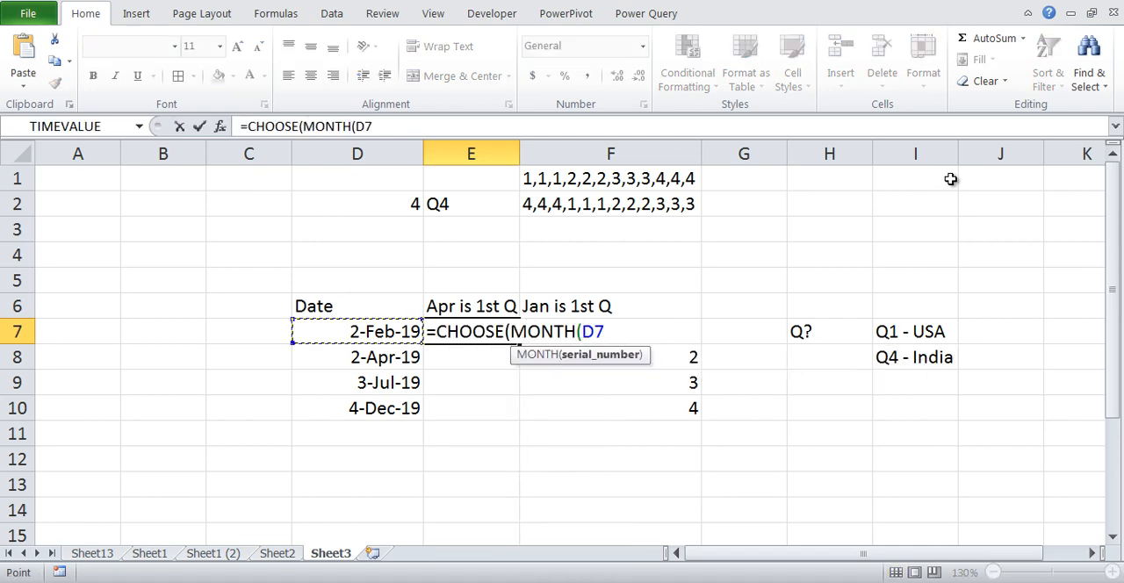
pyautogui.write('),')
pyautogui.hotkey('ctrl', 'v')
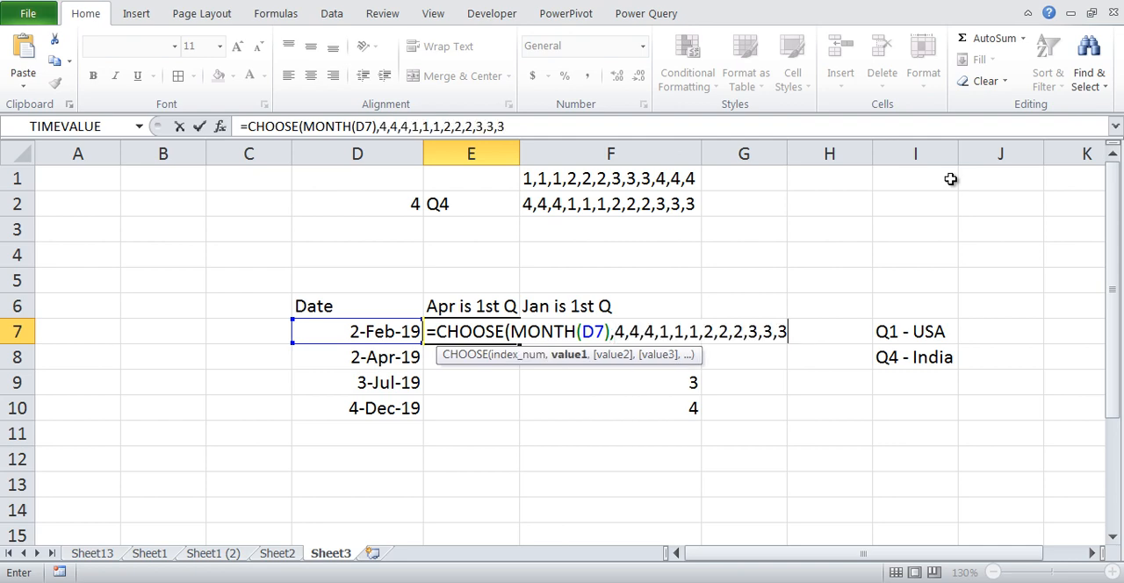
pyautogui.write(')')
pyautogui.press('Return')
pyautogui.press('Up')
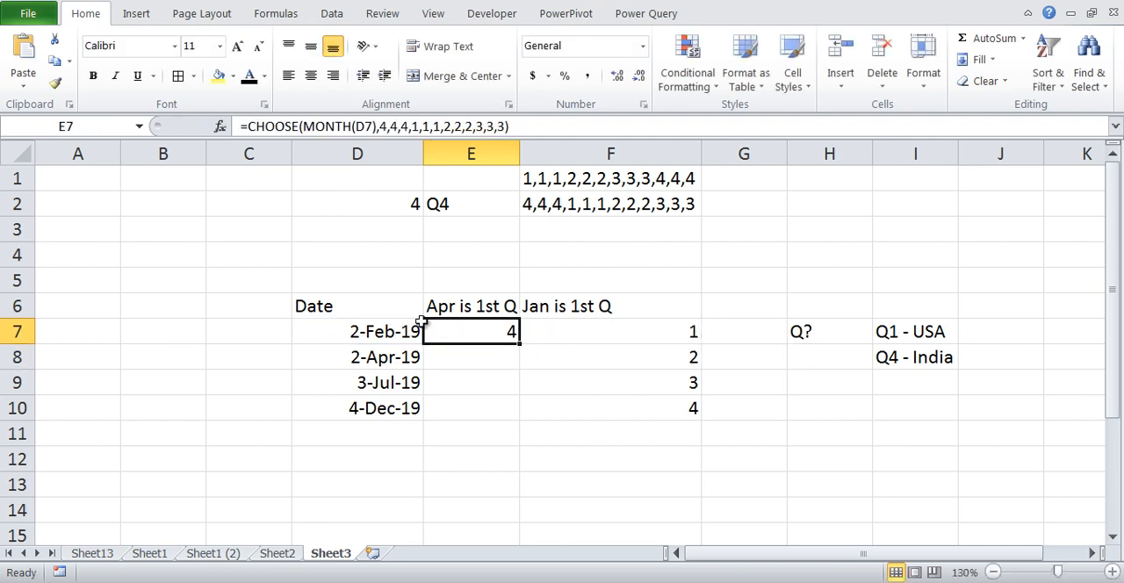
# Fill the April-start CHOOSE formula from E7 down through E10
pyautogui.click(502, 304)
pyautogui.click(395, 337)
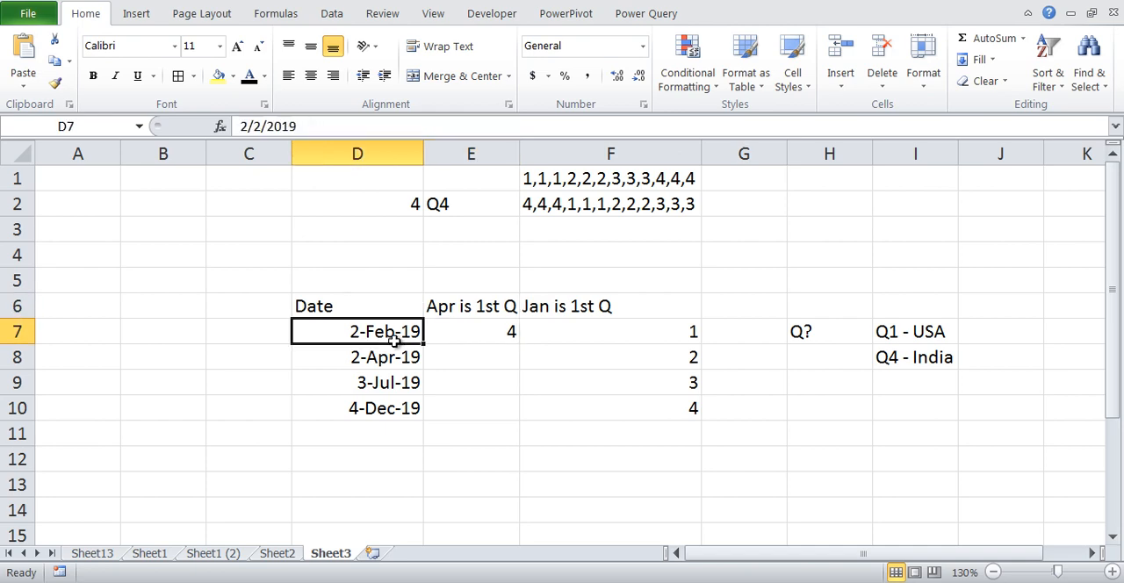
pyautogui.click(508, 337)
pyautogui.moveTo(525, 344); pyautogui.dragTo(565, 401)
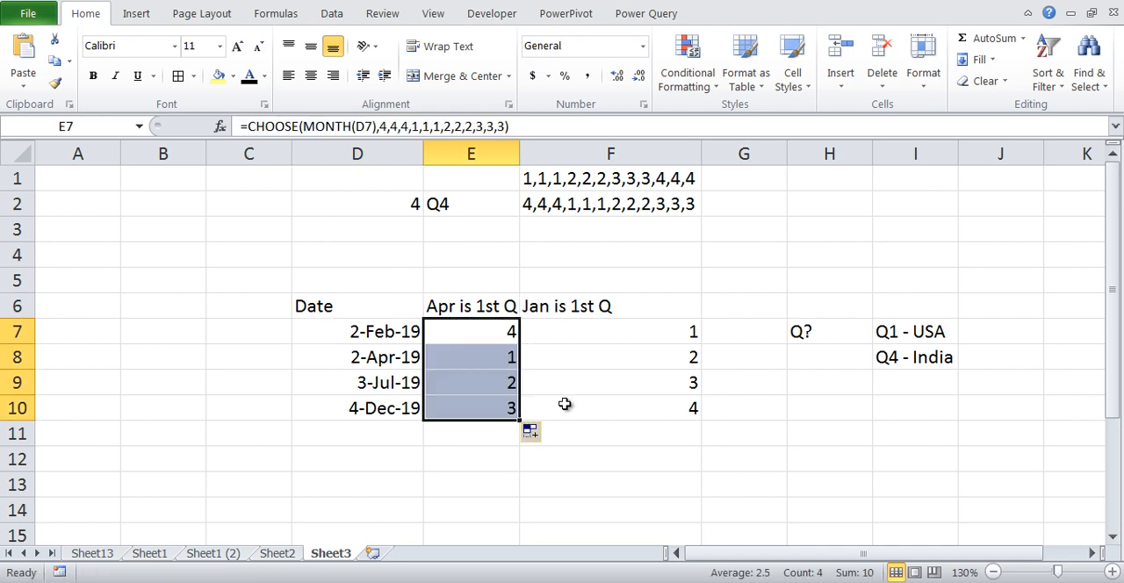
# Check the April-start quarters in E8:E10 against their dates and compare them with the January-start column
pyautogui.click(595, 384)
pyautogui.click(479, 363)
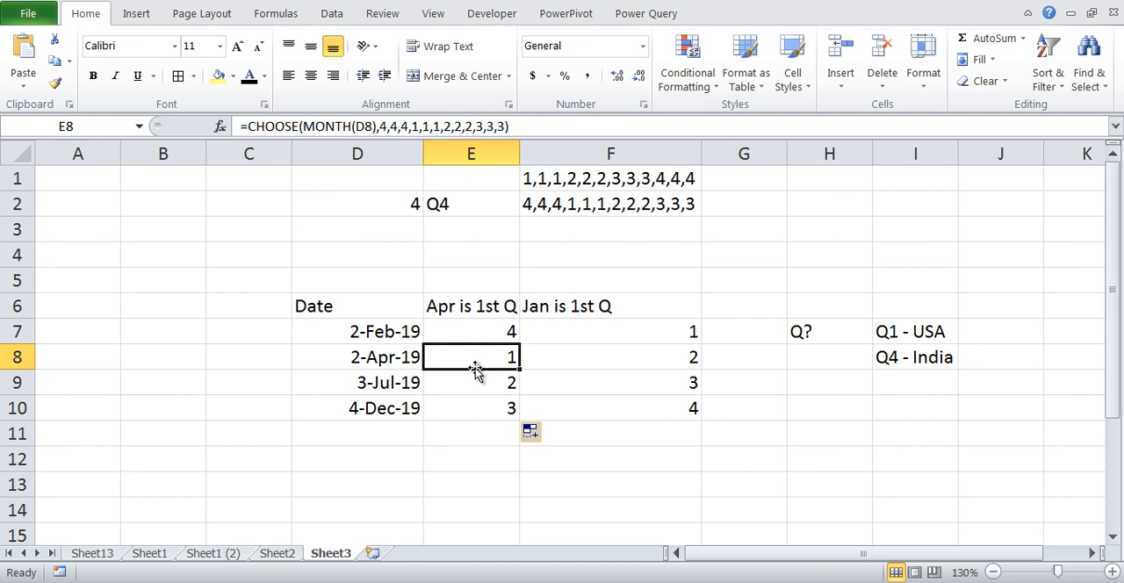
pyautogui.click(388, 383)
pyautogui.click(477, 382)
pyautogui.click(391, 406)
pyautogui.click(488, 405)
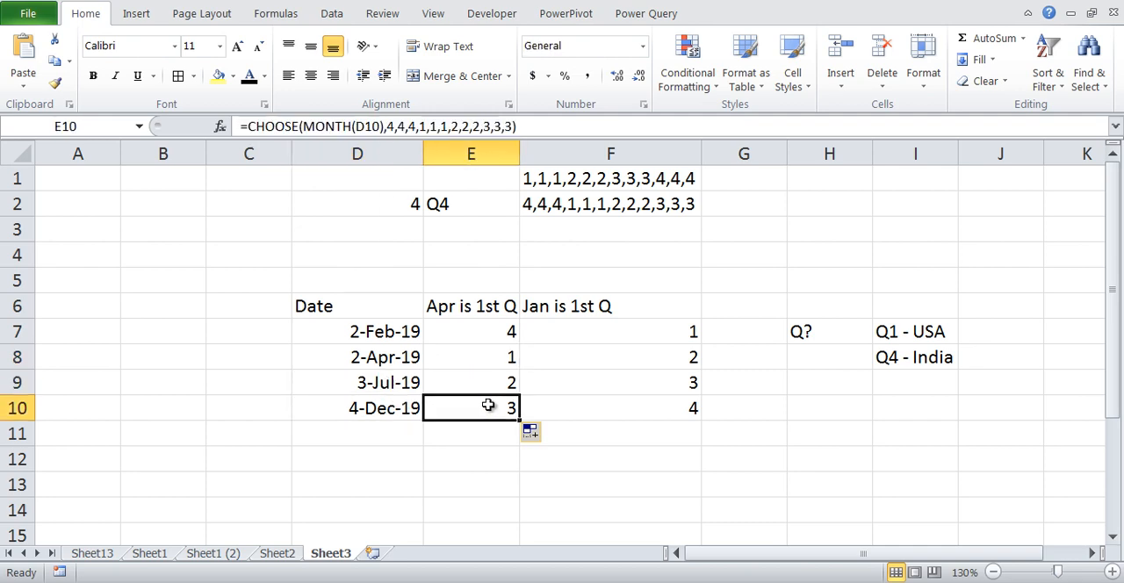
pyautogui.moveTo(490, 307); pyautogui.dragTo(643, 412)
pyautogui.click(828, 409)
pyautogui.click(475, 347)
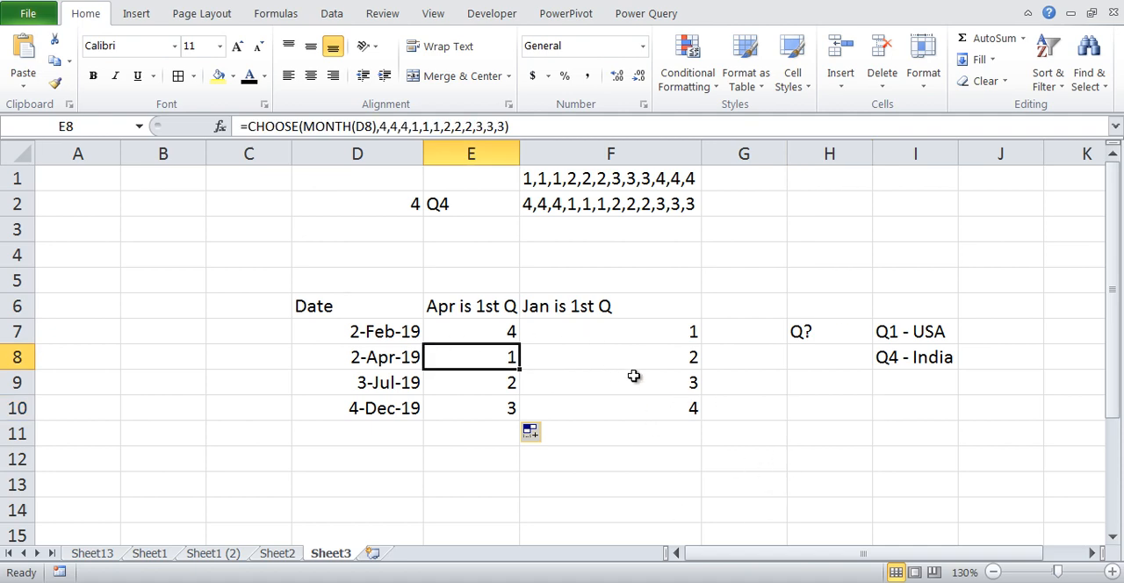
# Prefix the E7 formula with "Q"& ahead of CHOOSE and fill it down through E10
pyautogui.click(506, 339)
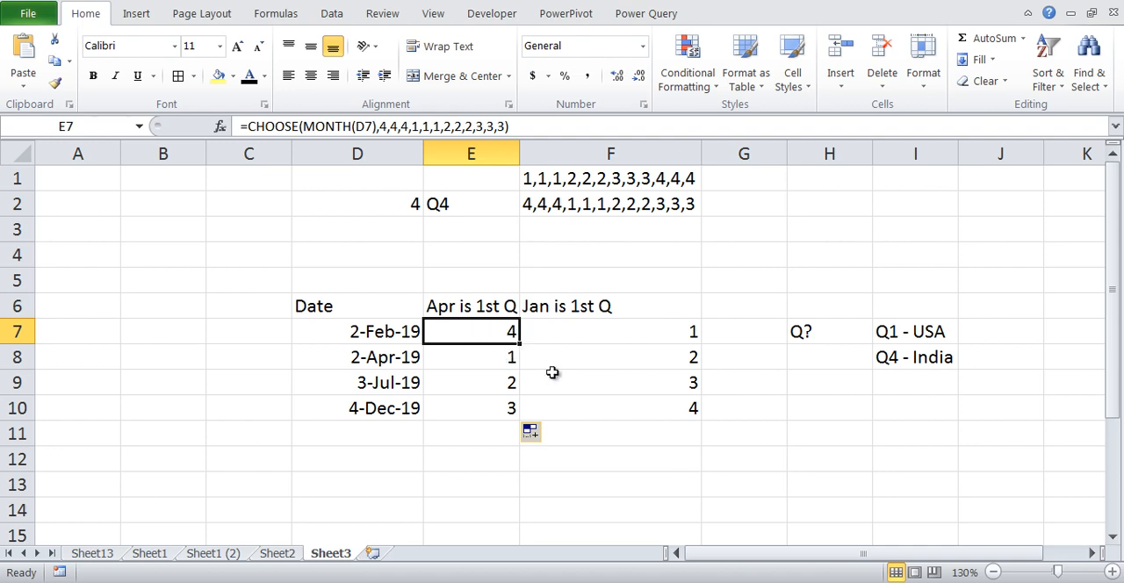
pyautogui.press('F2')
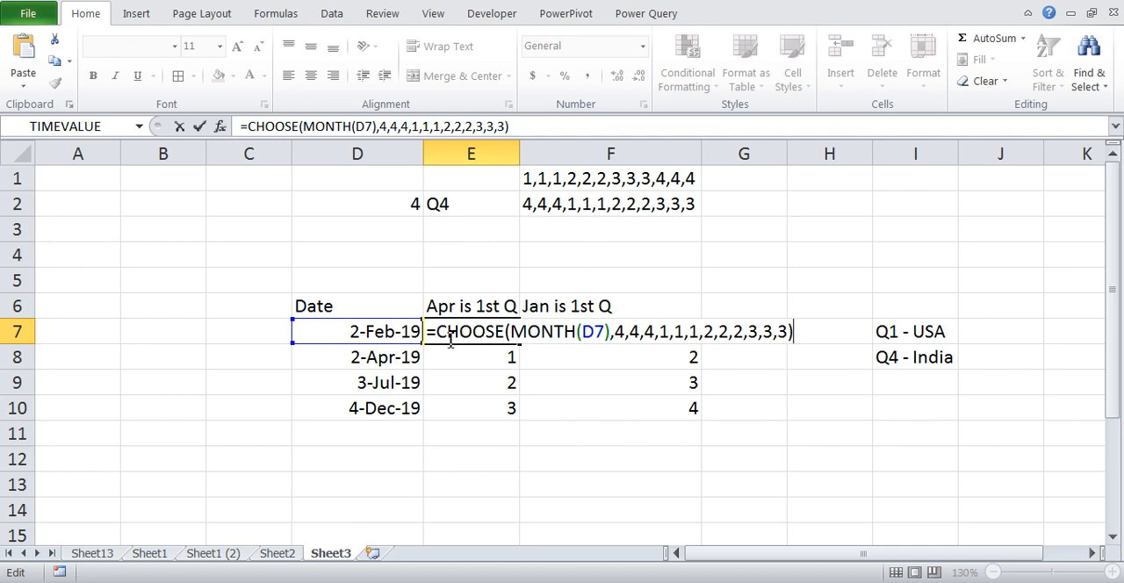
pyautogui.click(441, 334)
pyautogui.write('"Q"')
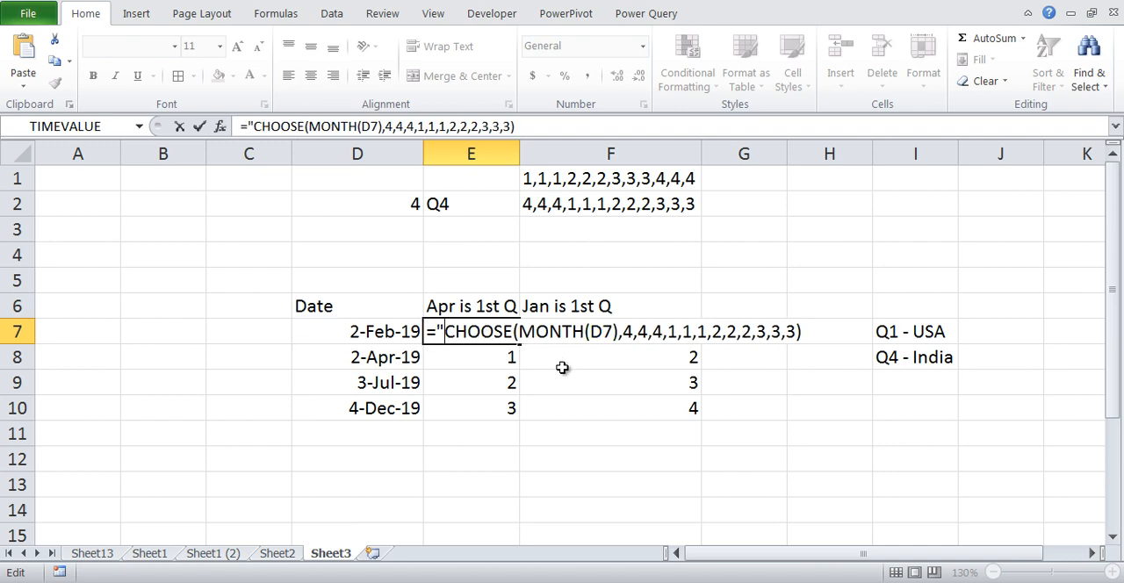
pyautogui.write('&')
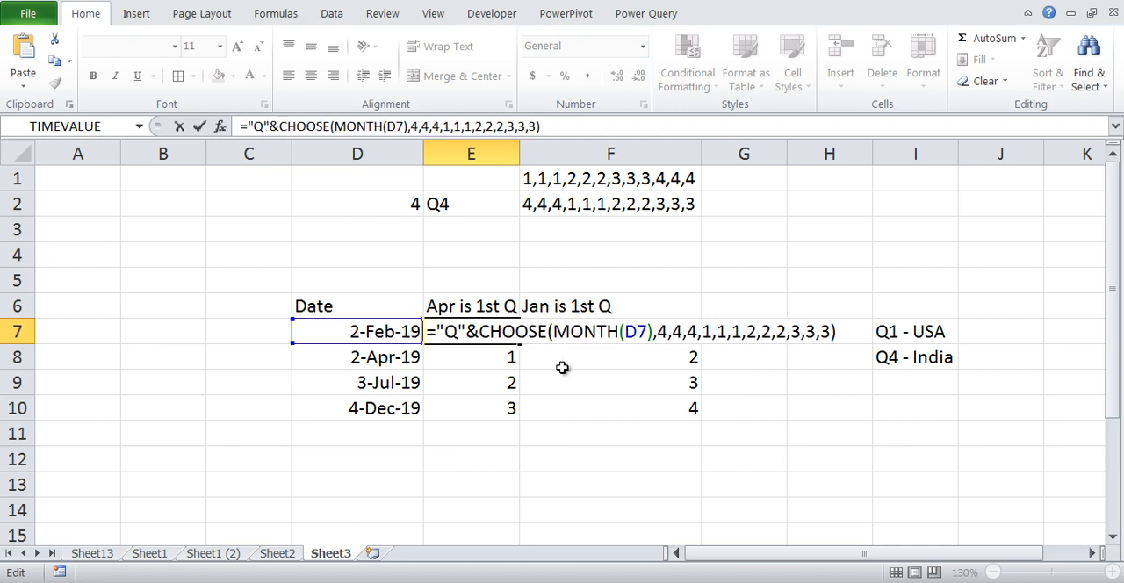
pyautogui.press('Return')
pyautogui.press('Up')
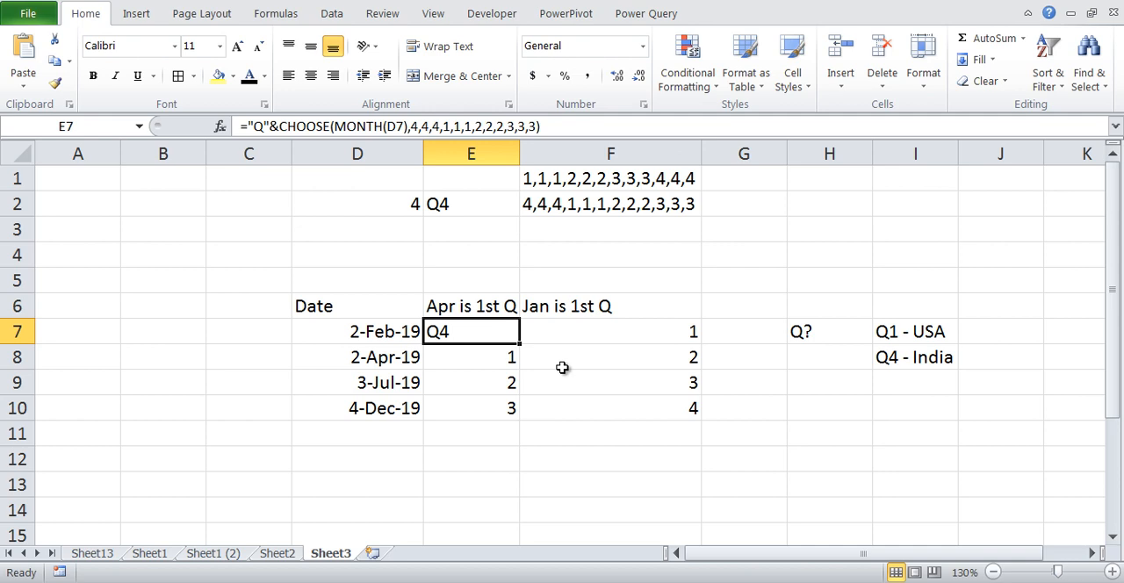
pyautogui.doubleClick(519, 343)
pyautogui.click(670, 405)
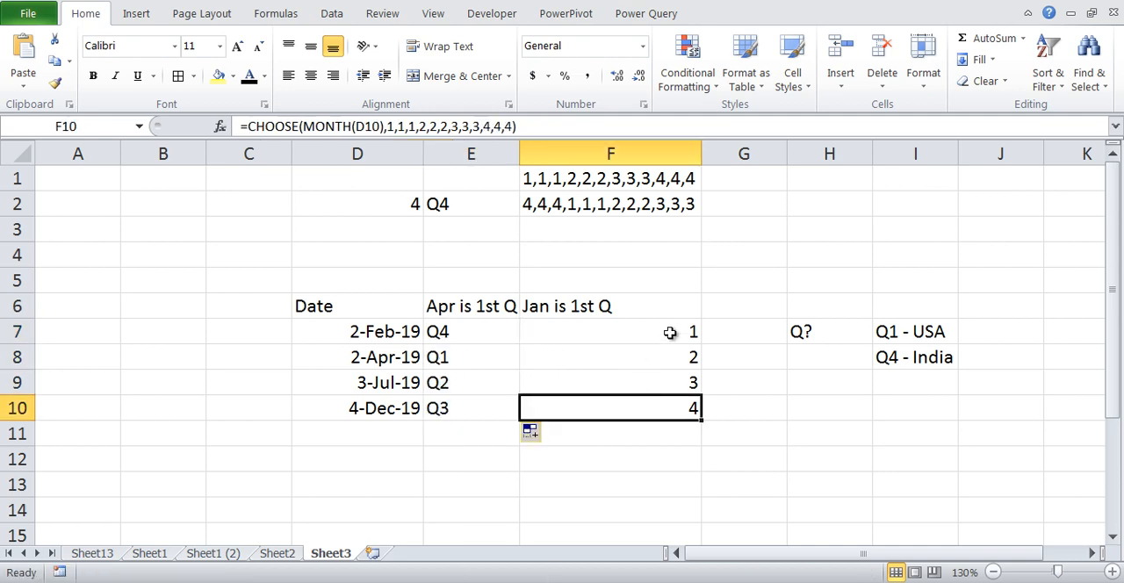
# Prefix the January-start formula in F7 with "Q"& ahead of CHOOSE and fill it down through F10
pyautogui.doubleClick(669, 332)
pyautogui.click(546, 332)
pyautogui.click(534, 332)
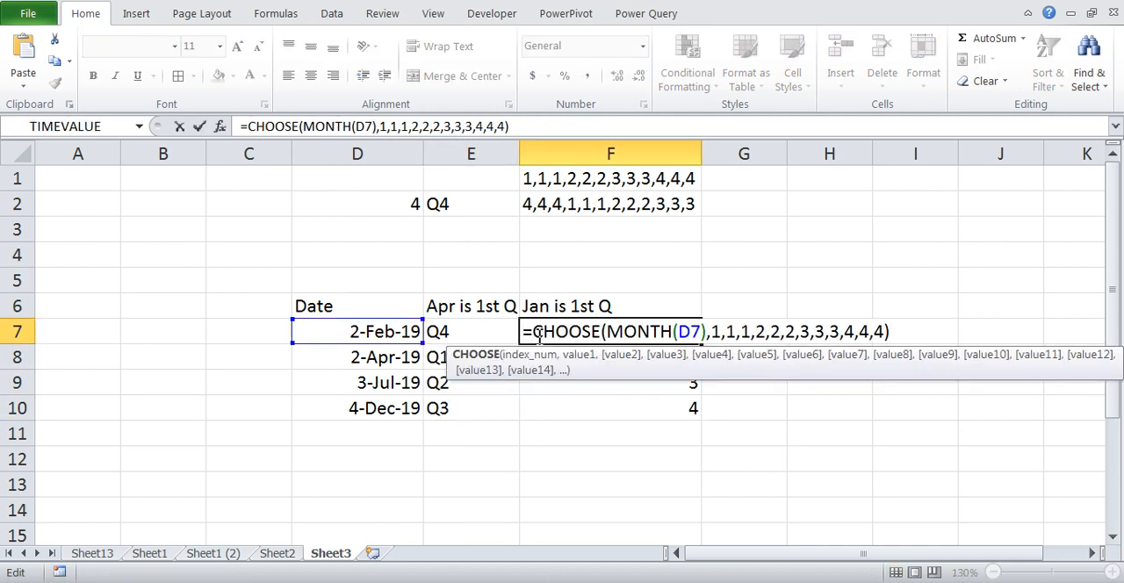
pyautogui.write('"Q"')
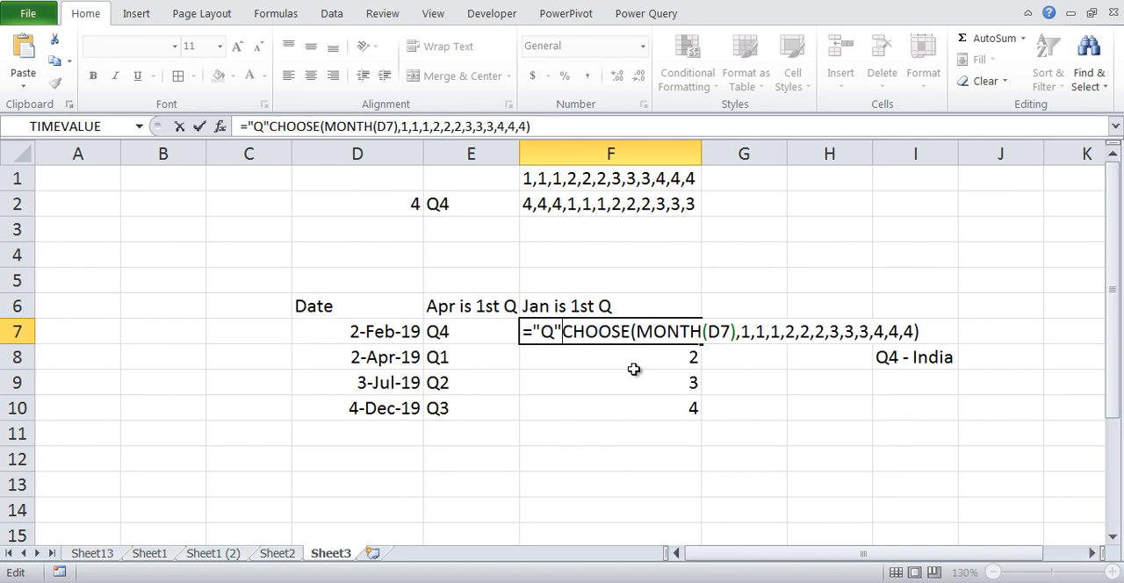
pyautogui.write('&')
pyautogui.press('Return')
pyautogui.click(647, 326)
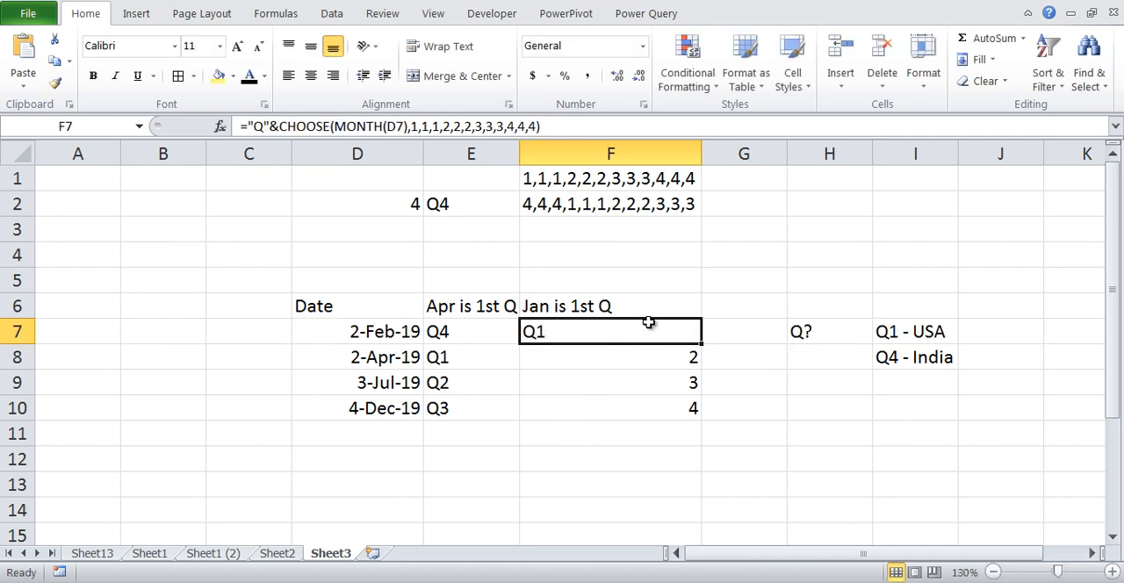
pyautogui.doubleClick(700, 343)
pyautogui.click(800, 430)
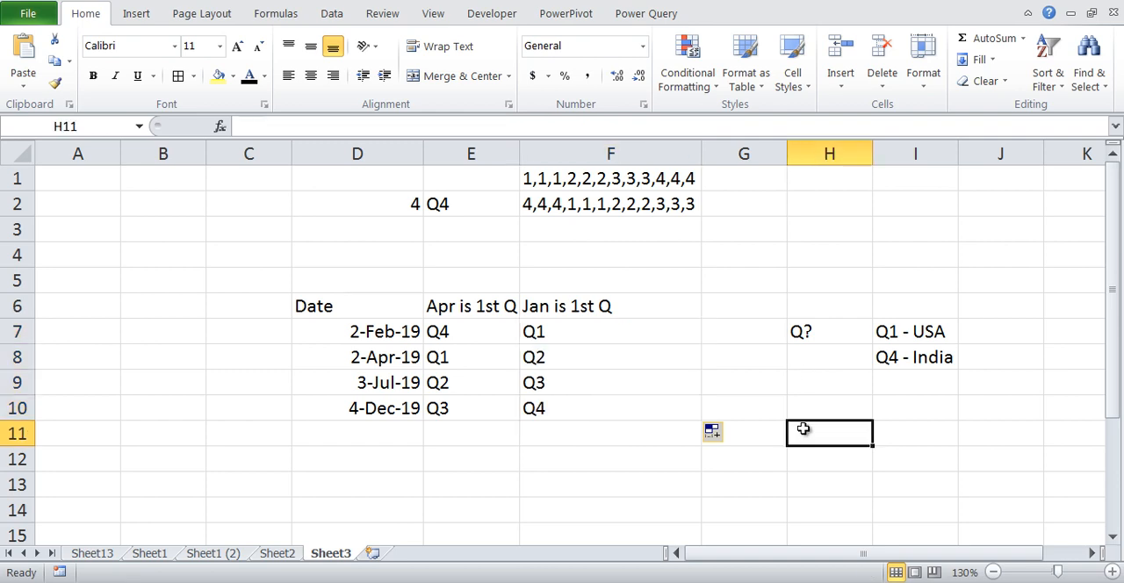
# Annotate row 7 in red pen, underlining the date in D7 and handwriting "-19" beside the quarters in E7 and F7
pyautogui.click(394, 337)
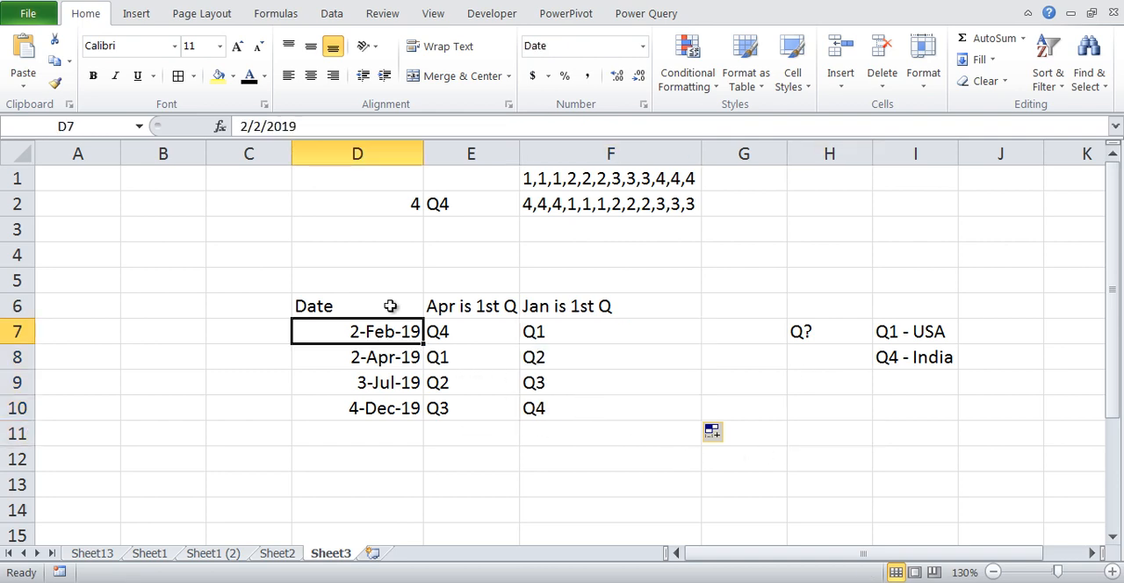
pyautogui.click(482, 335)
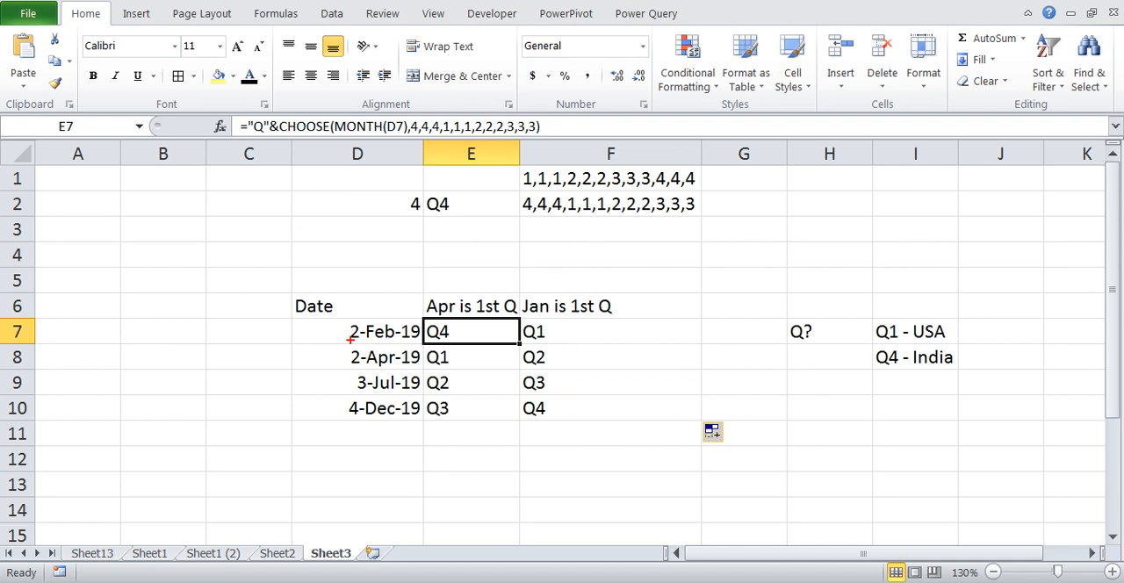
pyautogui.moveTo(351, 340)
pyautogui.mouseDown()
pyautogui.moveTo(404, 342)
pyautogui.moveTo(376, 345)
pyautogui.mouseUp()
pyautogui.moveTo(451, 333); pyautogui.dragTo(485, 329)
pyautogui.moveTo(551, 339); pyautogui.dragTo(567, 338)
pyautogui.moveTo(574, 329); pyautogui.dragTo(574, 339)
pyautogui.moveTo(571, 334); pyautogui.dragTo(575, 329)
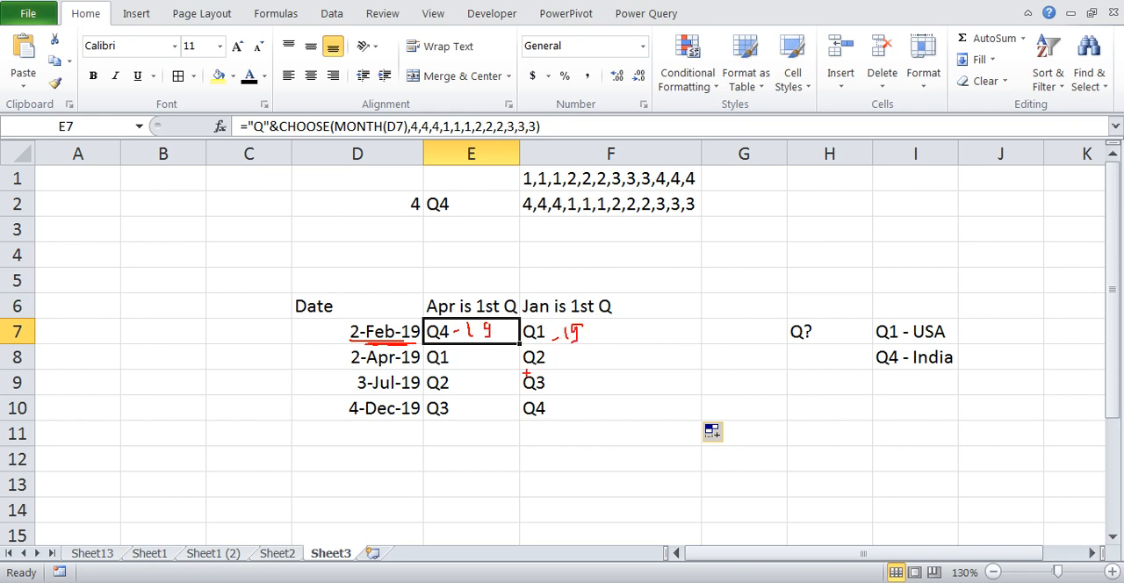